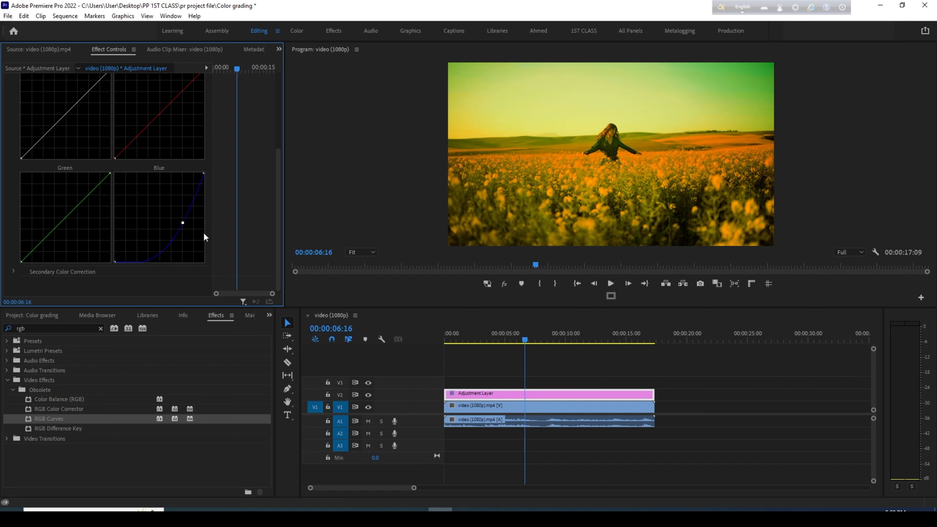
# - Undo the last Blue curve bend, and shape the Red curve into a gentle S with lowered shadows and raised highlights
pyautogui.hotkey('ctrl', 'z')
pyautogui.scroll(2, 199, 122)
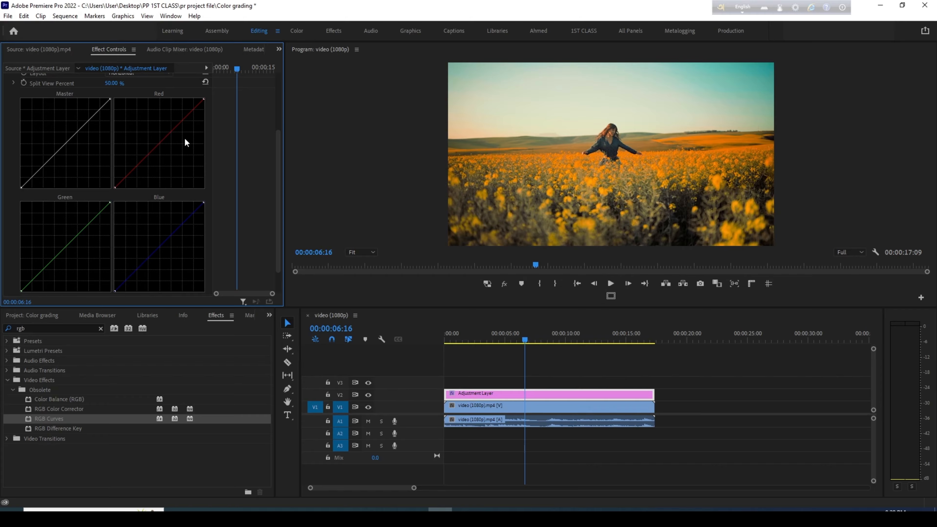
pyautogui.moveTo(171, 130)
pyautogui.mouseDown()
pyautogui.moveTo(180, 124)
pyautogui.moveTo(173, 119)
pyautogui.mouseUp()
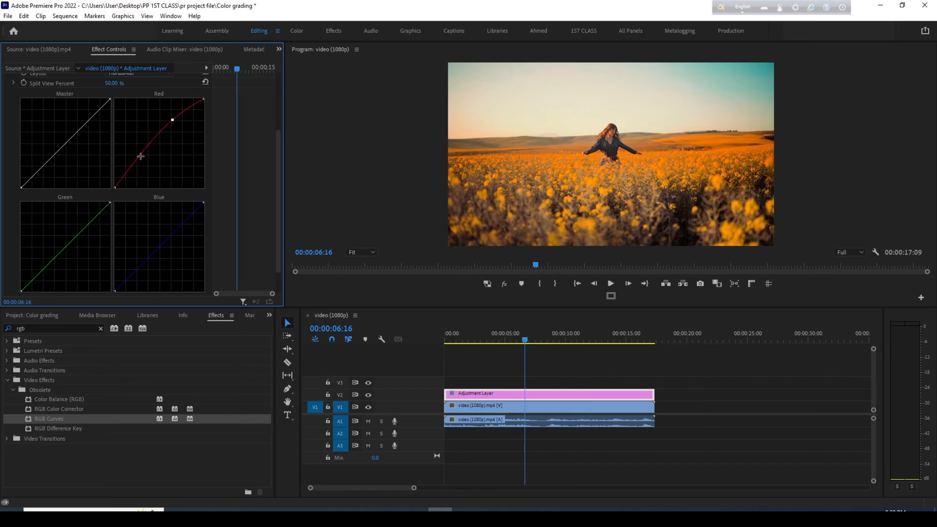
pyautogui.moveTo(140, 156); pyautogui.dragTo(150, 160)
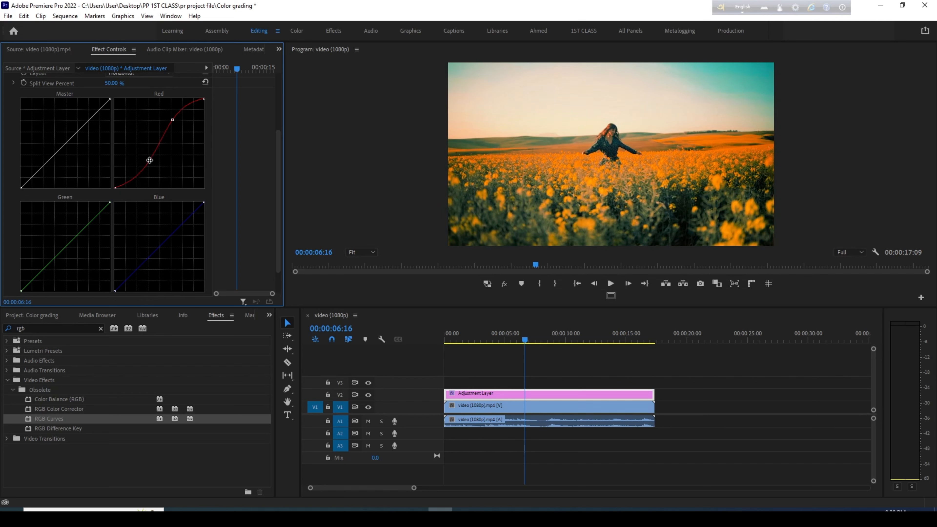
pyautogui.moveTo(173, 120); pyautogui.dragTo(167, 115)
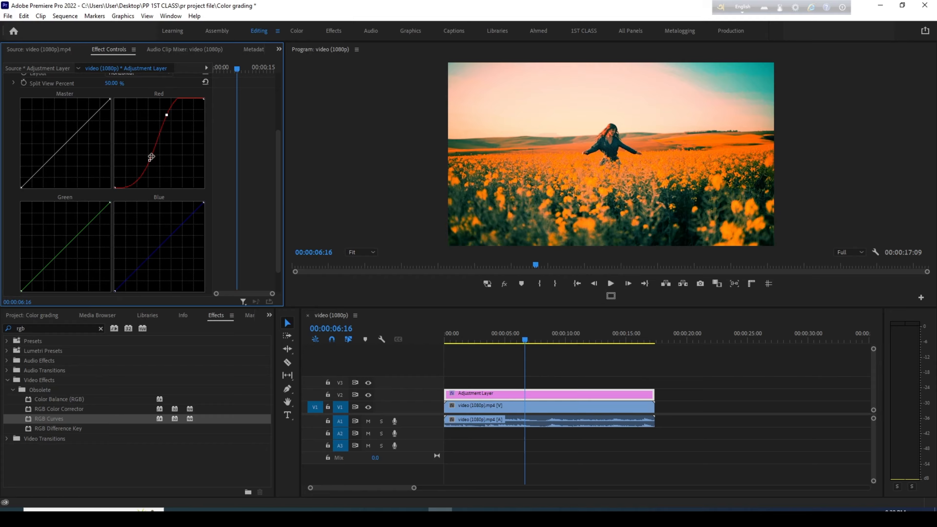
pyautogui.moveTo(151, 157)
pyautogui.mouseDown()
pyautogui.moveTo(158, 164)
pyautogui.moveTo(143, 163)
pyautogui.mouseUp()
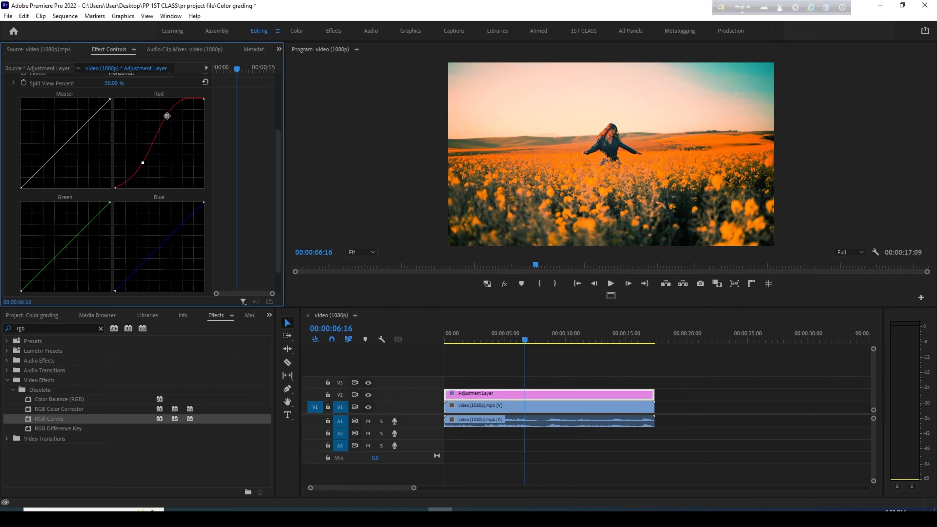
pyautogui.moveTo(166, 115); pyautogui.dragTo(171, 124)
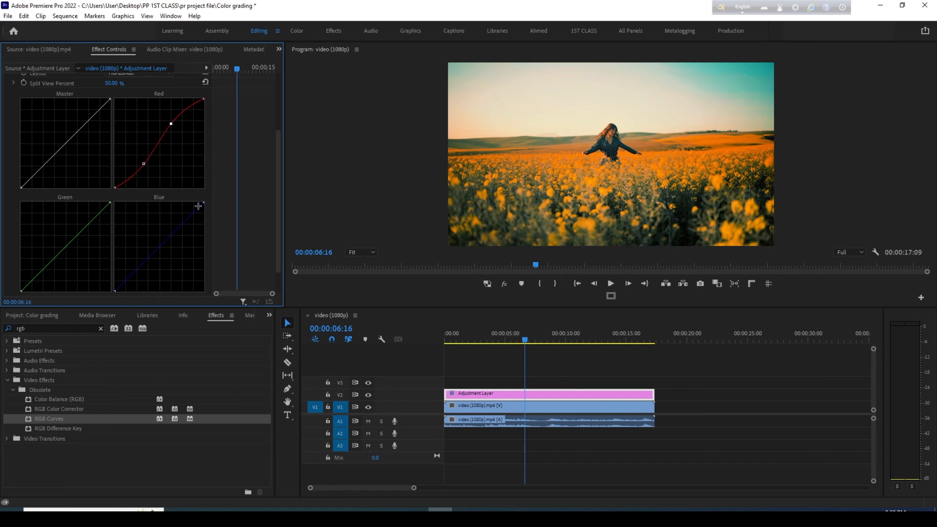
# - Shape the Green curve into a mild S with a slightly lowered shadow point and a raised highlight point
pyautogui.scroll(-3, 199, 206)
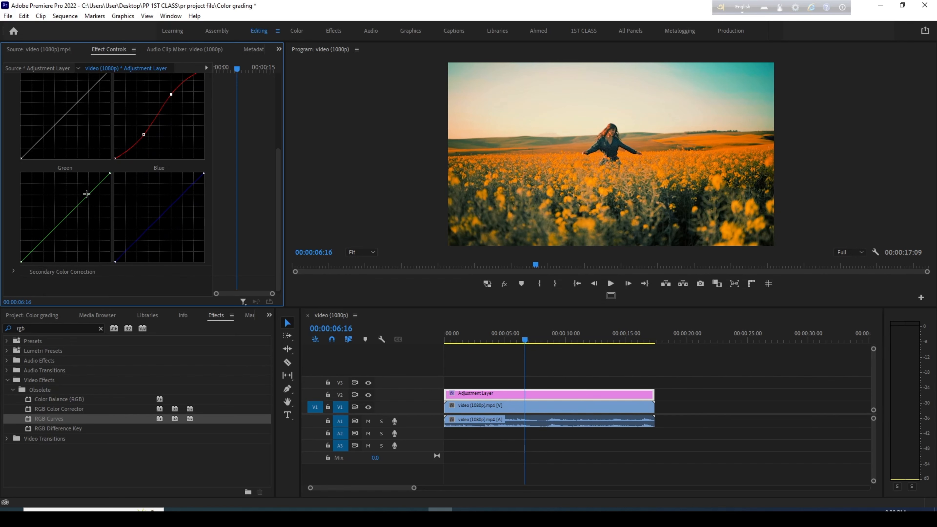
pyautogui.moveTo(87, 193); pyautogui.dragTo(83, 192)
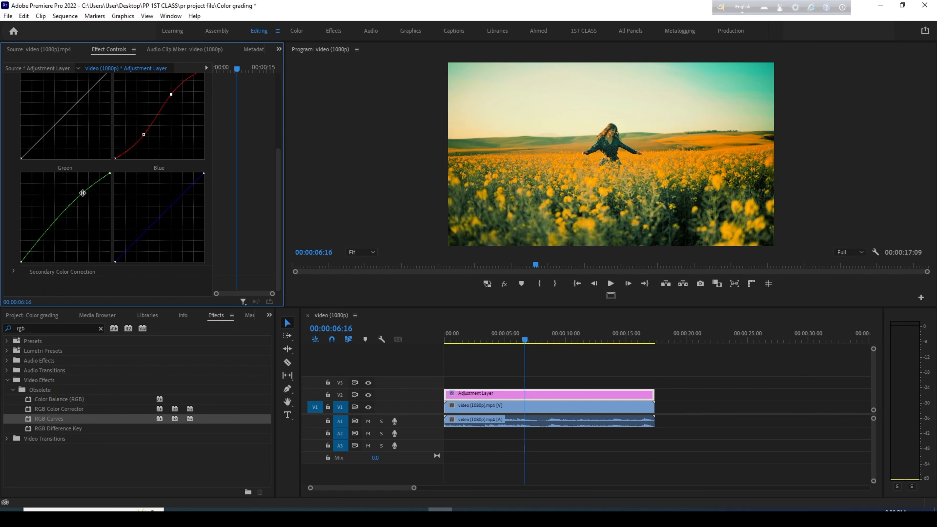
pyautogui.moveTo(49, 227); pyautogui.dragTo(55, 231)
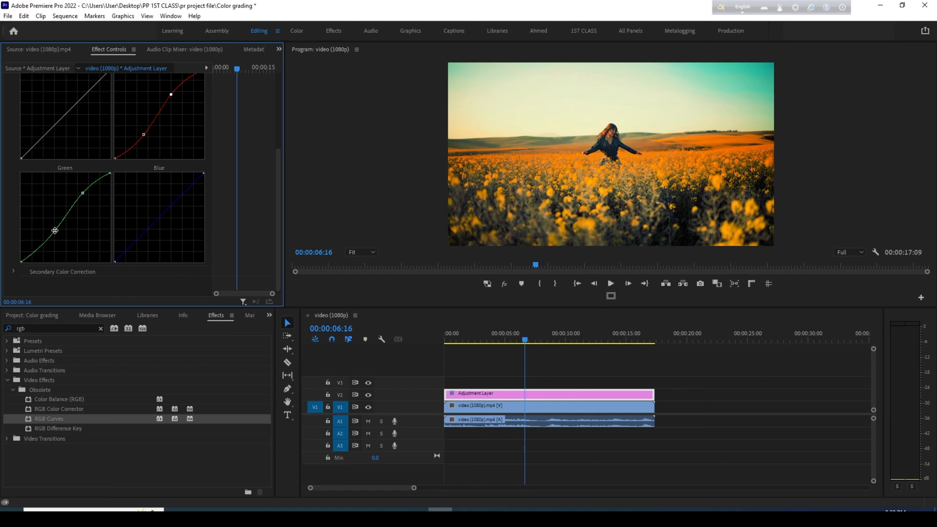
pyautogui.moveTo(82, 193); pyautogui.dragTo(80, 198)
# - Raise the Blue curve's midtones and highlights with its shadow point near the diagonal, and nudge the Green curve's upper point up slightly
pyautogui.moveTo(179, 195); pyautogui.dragTo(174, 194)
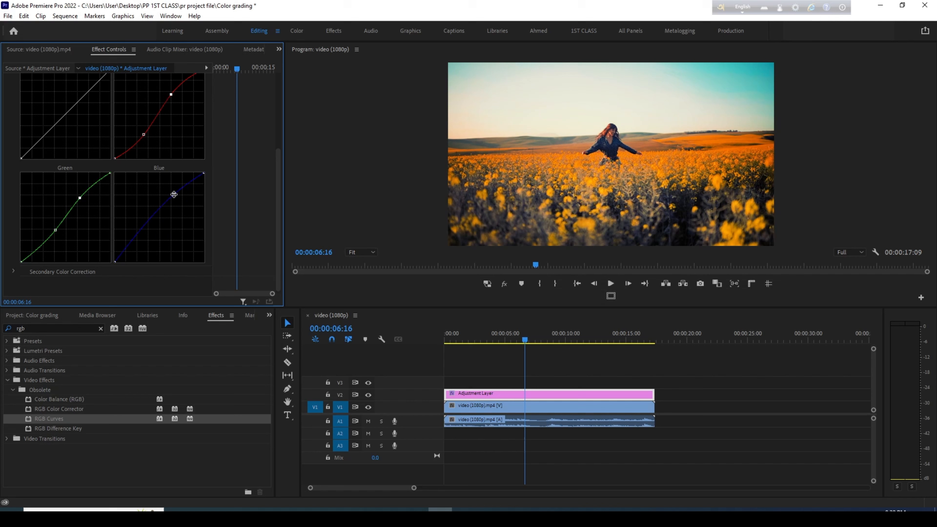
pyautogui.moveTo(135, 235)
pyautogui.mouseDown()
pyautogui.moveTo(146, 232)
pyautogui.moveTo(134, 217)
pyautogui.mouseUp()
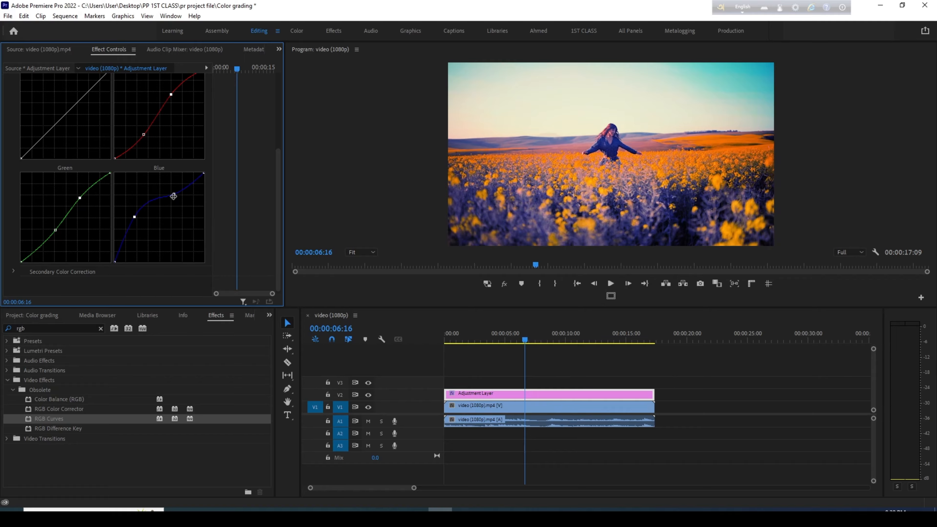
pyautogui.moveTo(174, 194); pyautogui.dragTo(182, 203)
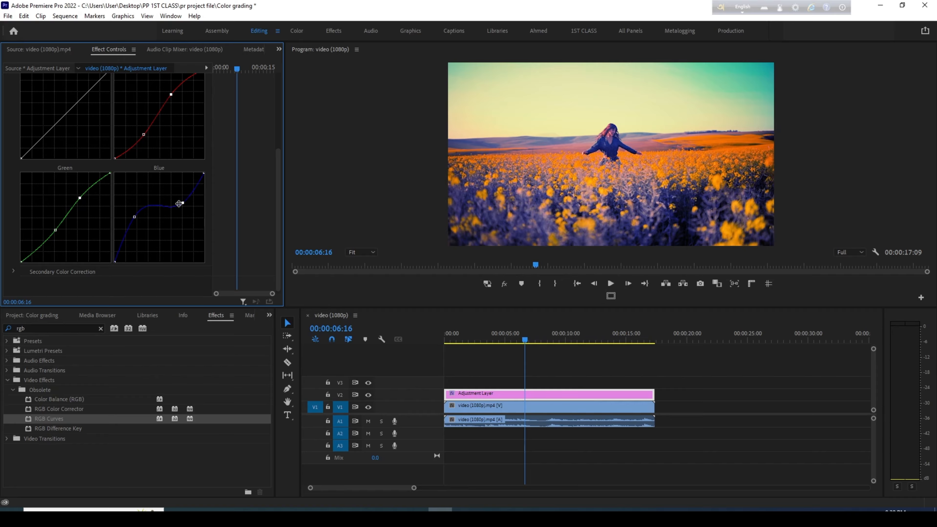
pyautogui.moveTo(182, 203); pyautogui.dragTo(172, 189)
pyautogui.moveTo(136, 217); pyautogui.dragTo(152, 224)
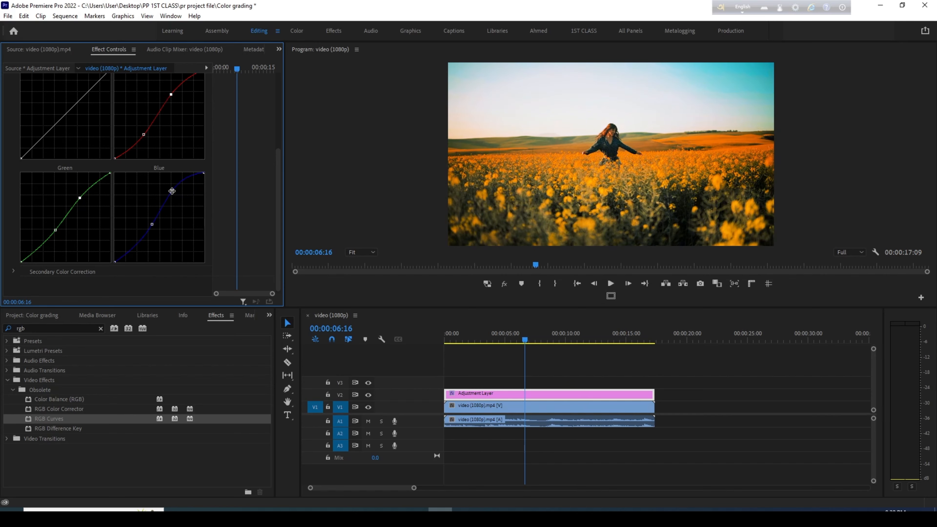
pyautogui.moveTo(172, 190)
pyautogui.mouseDown()
pyautogui.moveTo(160, 202)
pyautogui.moveTo(172, 188)
pyautogui.mouseUp()
pyautogui.moveTo(152, 224); pyautogui.dragTo(149, 225)
pyautogui.moveTo(80, 198)
pyautogui.mouseDown()
pyautogui.moveTo(72, 192)
pyautogui.moveTo(80, 196)
pyautogui.mouseUp()
# - Reshape the Red curve into an inverse S by lowering its highlight point and raising its shadow point
pyautogui.scroll(2, 179, 133)
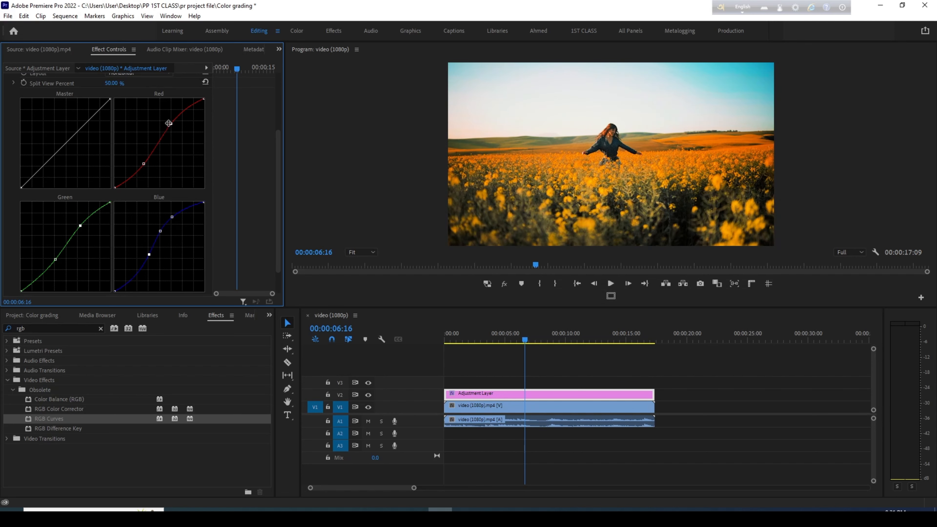
pyautogui.moveTo(169, 123); pyautogui.dragTo(182, 133)
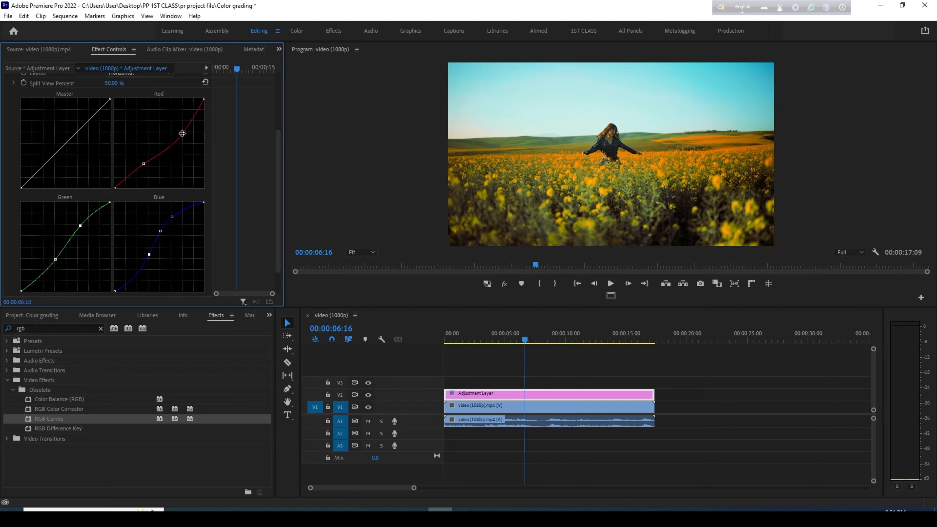
pyautogui.moveTo(182, 133); pyautogui.dragTo(184, 131)
pyautogui.moveTo(143, 163); pyautogui.dragTo(140, 161)
pyautogui.moveTo(137, 160); pyautogui.dragTo(138, 157)
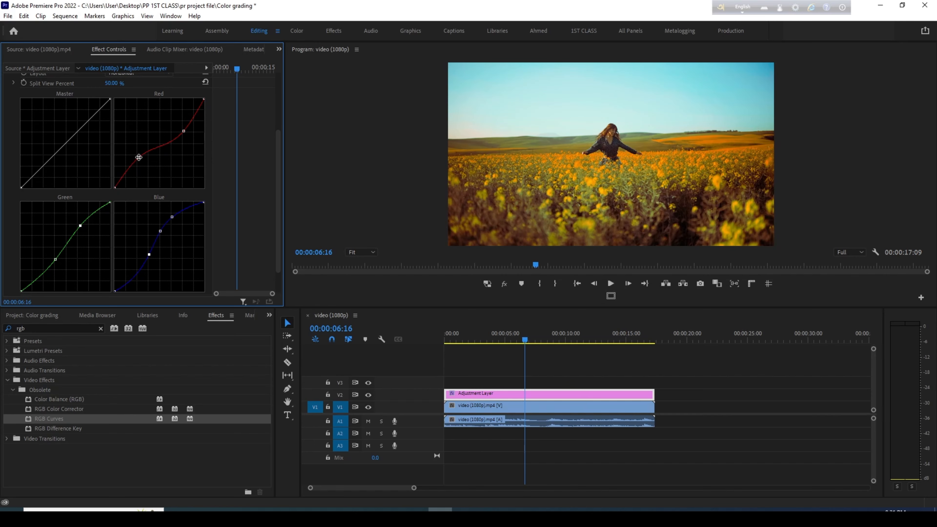
pyautogui.moveTo(184, 131); pyautogui.dragTo(186, 124)
pyautogui.moveTo(186, 125)
pyautogui.mouseDown()
pyautogui.moveTo(168, 115)
pyautogui.moveTo(182, 127)
pyautogui.mouseUp()
# - With the frame at 00:00:07:22 in view, lift the Master curve's shadows slightly and set its highlight point close to the diagonal
pyautogui.scroll(2, 77, 193)
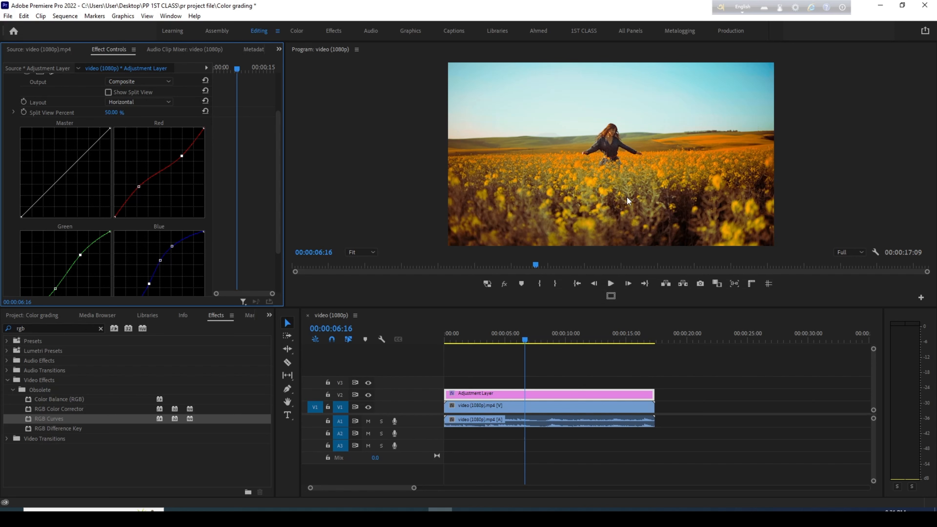
pyautogui.moveTo(525, 337); pyautogui.dragTo(540, 332)
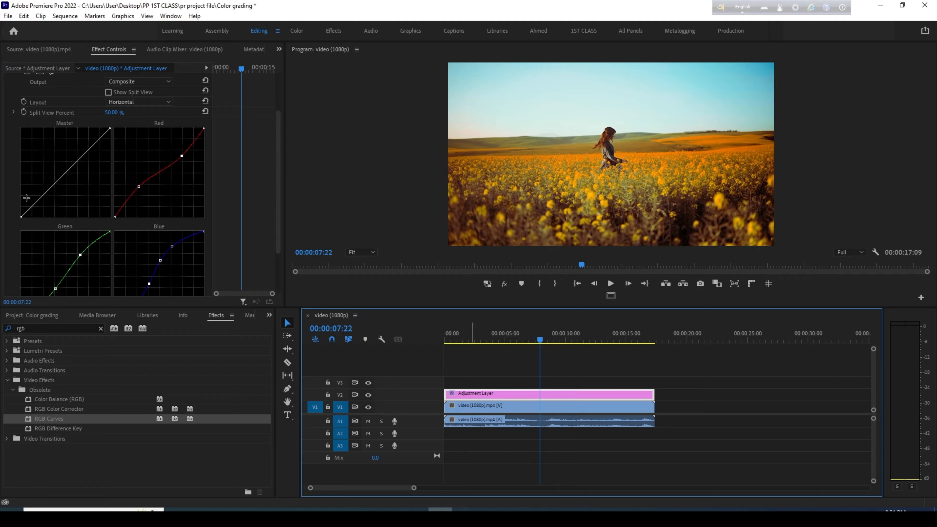
pyautogui.moveTo(44, 193); pyautogui.dragTo(41, 191)
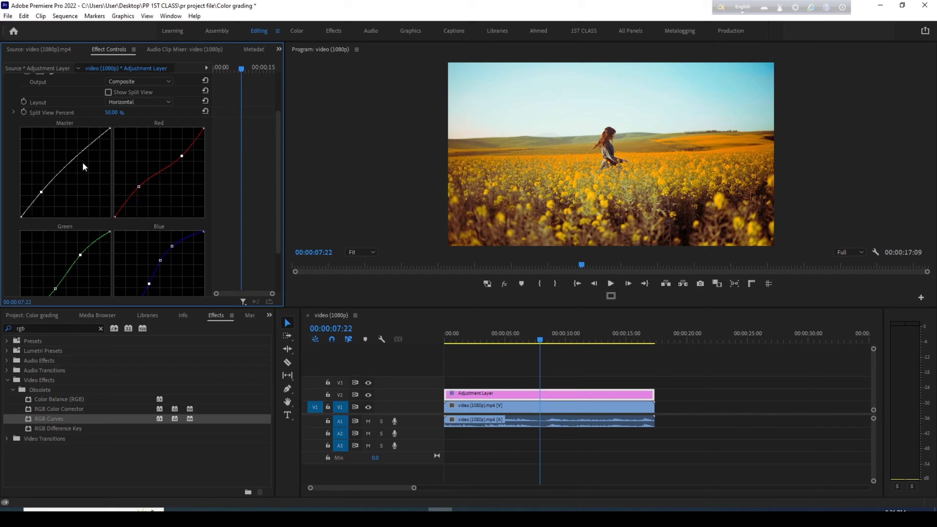
pyautogui.moveTo(84, 150); pyautogui.dragTo(90, 152)
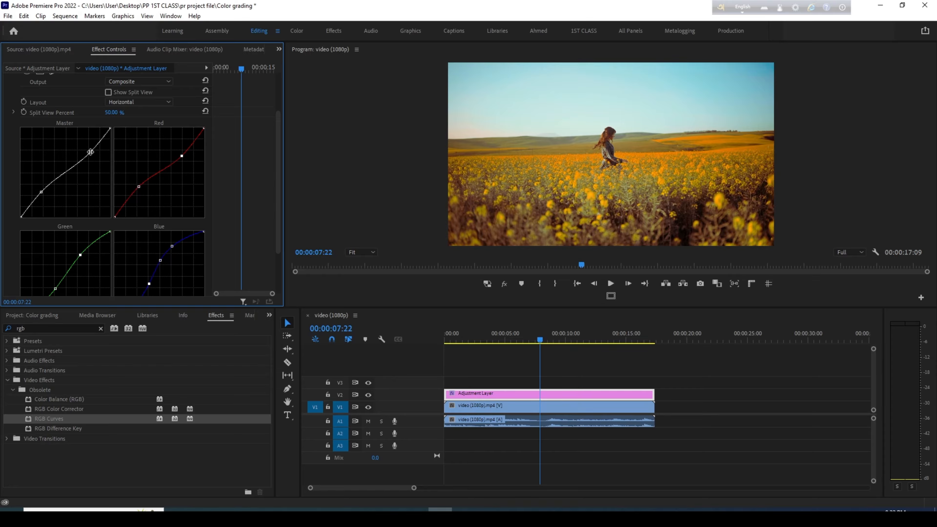
pyautogui.moveTo(41, 191); pyautogui.dragTo(44, 188)
pyautogui.moveTo(91, 151)
pyautogui.mouseDown()
pyautogui.moveTo(98, 160)
pyautogui.moveTo(88, 145)
pyautogui.mouseUp()
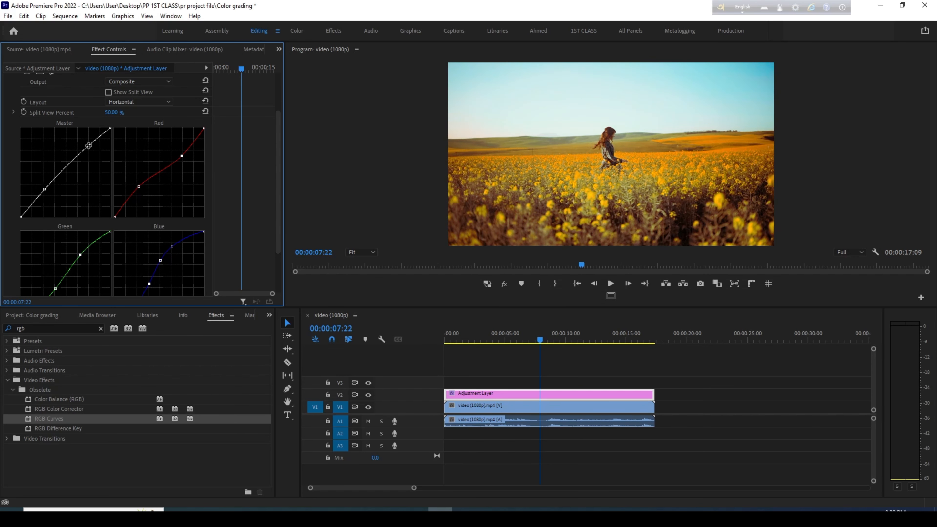
pyautogui.moveTo(44, 189); pyautogui.dragTo(47, 188)
pyautogui.moveTo(89, 145); pyautogui.dragTo(91, 148)
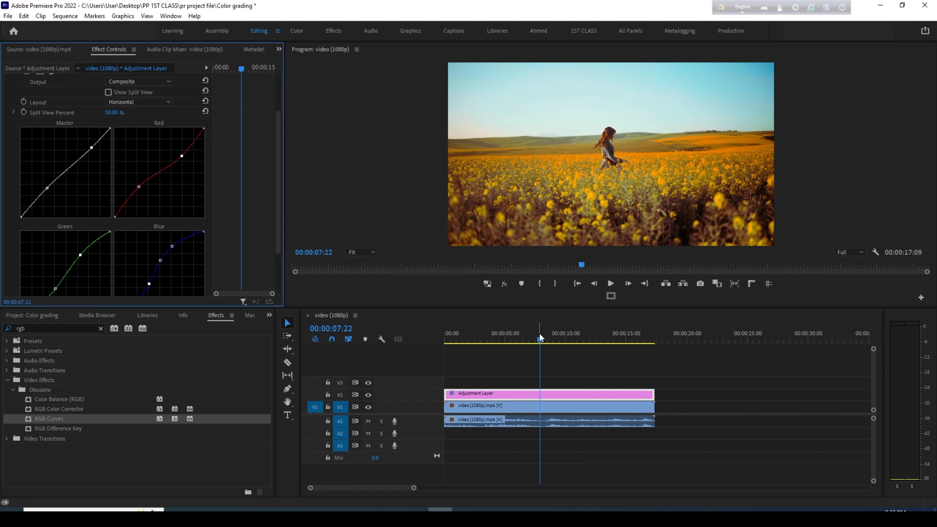
# - Examine the grade at several points of the video and compare the frame with the RGB Curves effect off and on
pyautogui.moveTo(539, 334); pyautogui.dragTo(453, 341)
pyautogui.scroll(2, 70, 194)
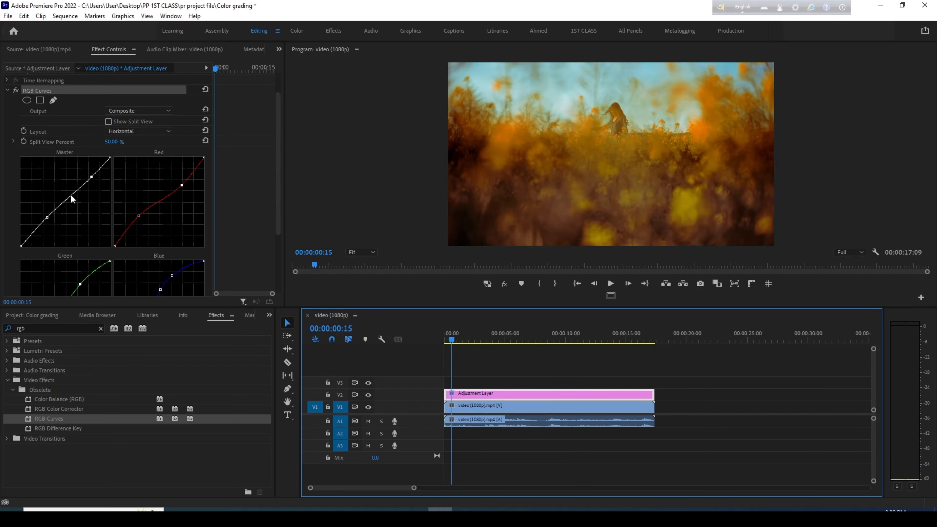
pyautogui.scroll(2, 72, 198)
pyautogui.click(513, 342)
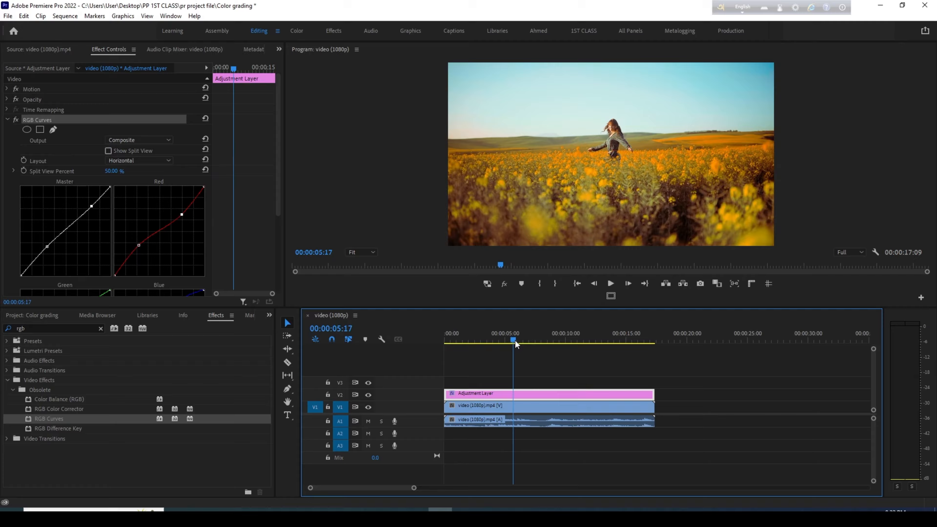
pyautogui.moveTo(515, 344); pyautogui.dragTo(525, 342)
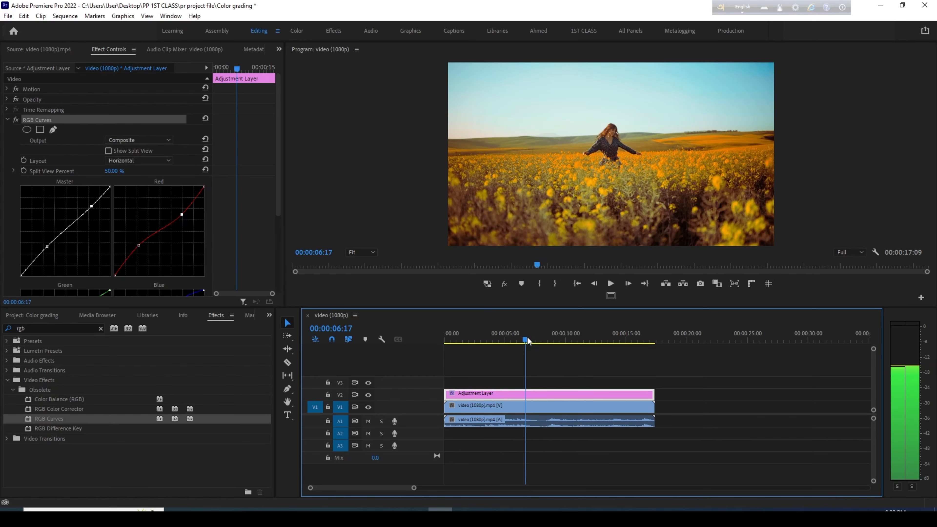
pyautogui.click(17, 117)
pyautogui.click(17, 118)
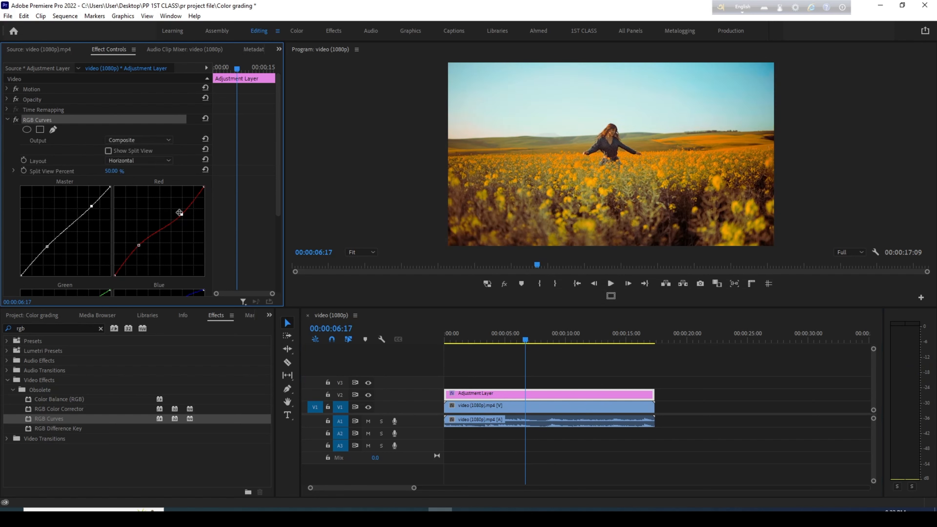
# - Reshape the Red curve into an S with raised highlights and lowered shadows, and compare the image with RGB Curves off and on
pyautogui.moveTo(182, 214); pyautogui.dragTo(178, 210)
pyautogui.moveTo(139, 245); pyautogui.dragTo(149, 247)
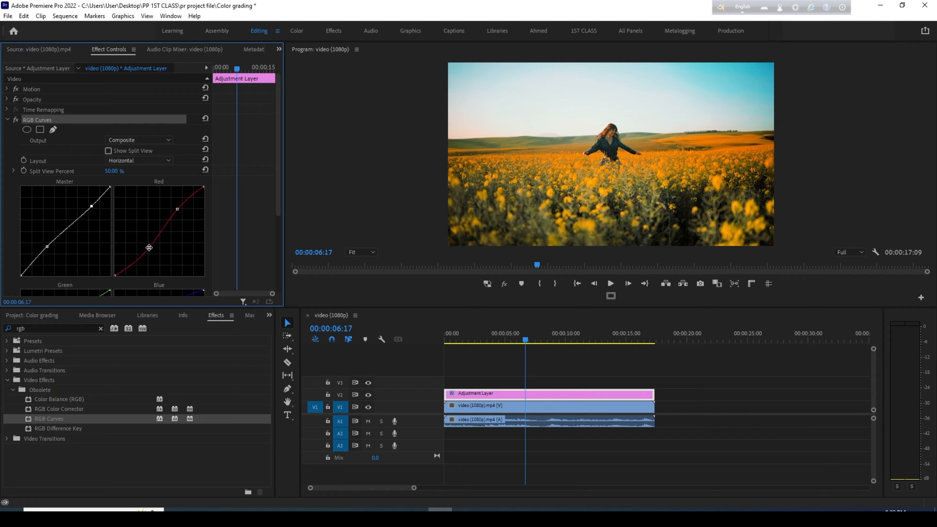
pyautogui.click(15, 120)
pyautogui.click(16, 120)
# - Move the adjustment layer up to track V3 and review the graded footage up to the frame at 00:00:05:02
pyautogui.click(530, 388)
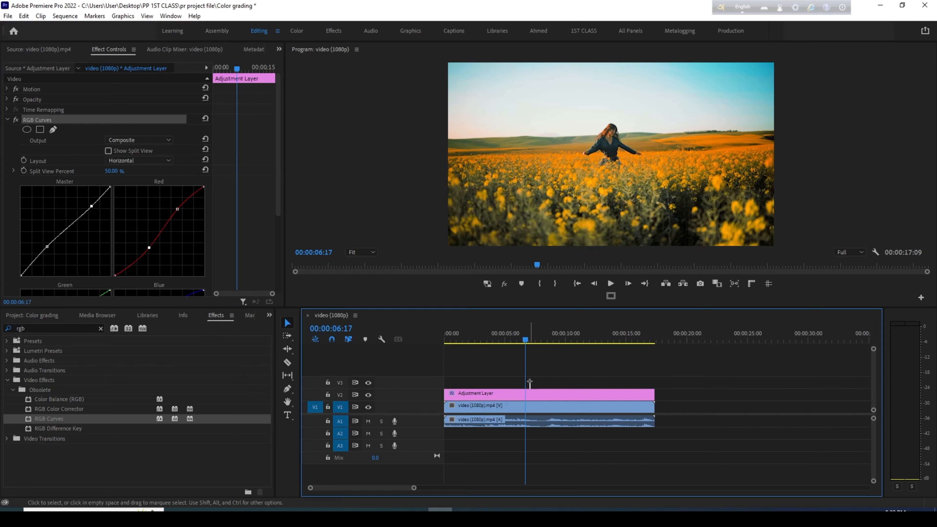
pyautogui.moveTo(530, 394); pyautogui.dragTo(530, 383)
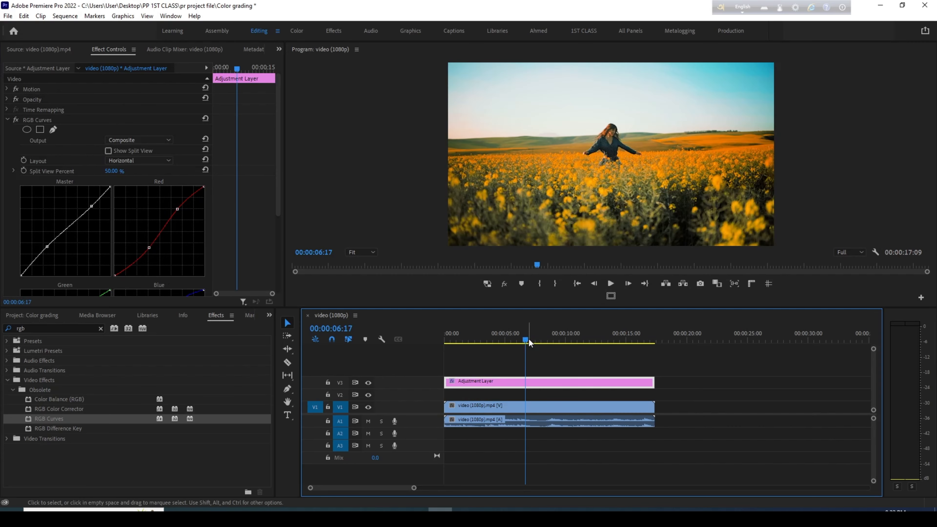
pyautogui.moveTo(529, 339); pyautogui.dragTo(552, 328)
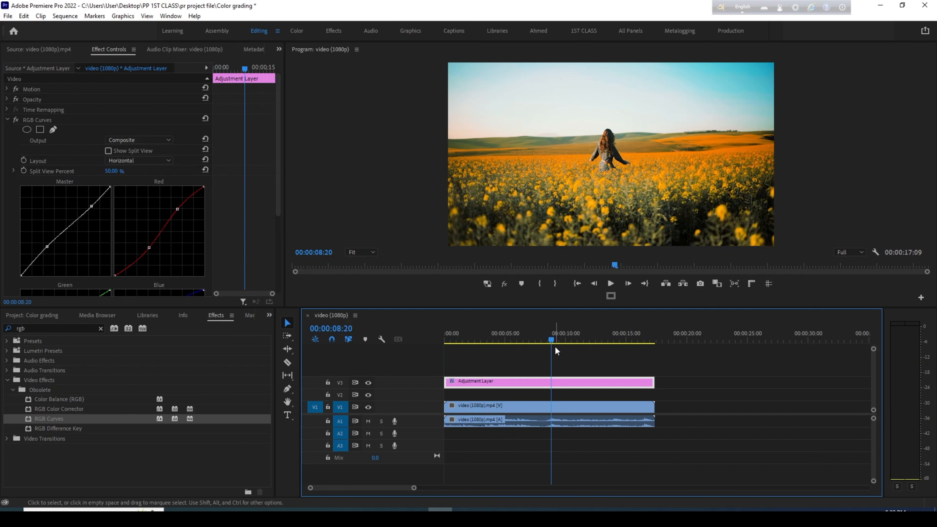
pyautogui.moveTo(553, 338); pyautogui.dragTo(507, 351)
# - Unlink the audio and video of the clip on track V1 and clear the selection
pyautogui.click(504, 407)
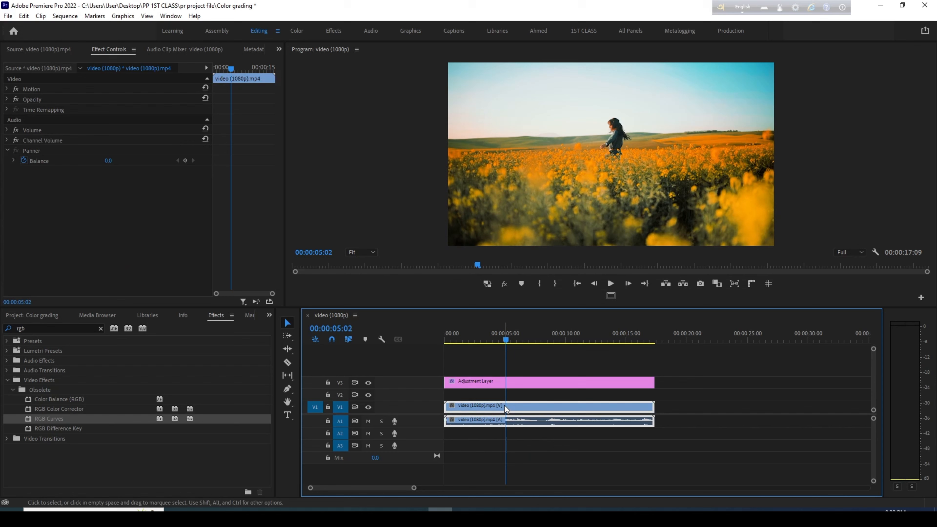
pyautogui.rightClick(504, 405)
pyautogui.click(563, 166)
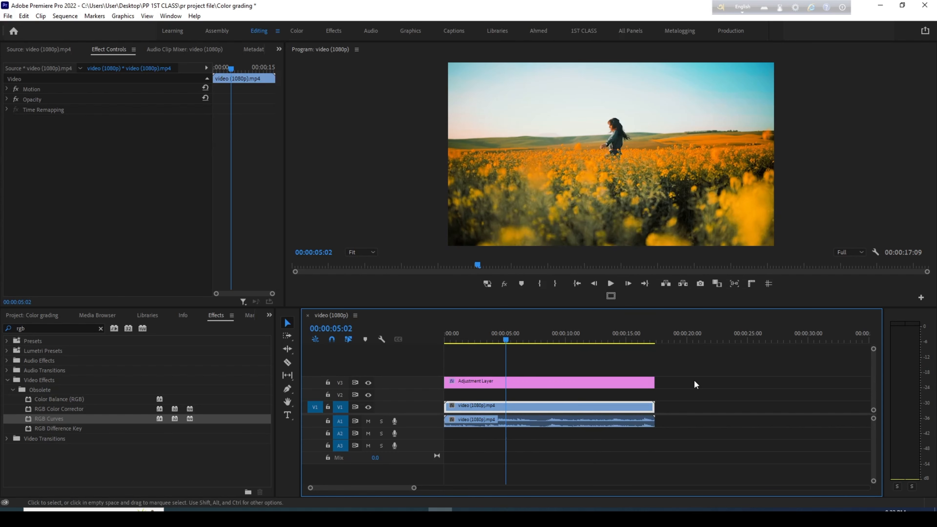
pyautogui.click(694, 381)
# - Collapse the adjustment layer's RGB Curves settings and move the playhead to 00:00:07:10
pyautogui.click(527, 382)
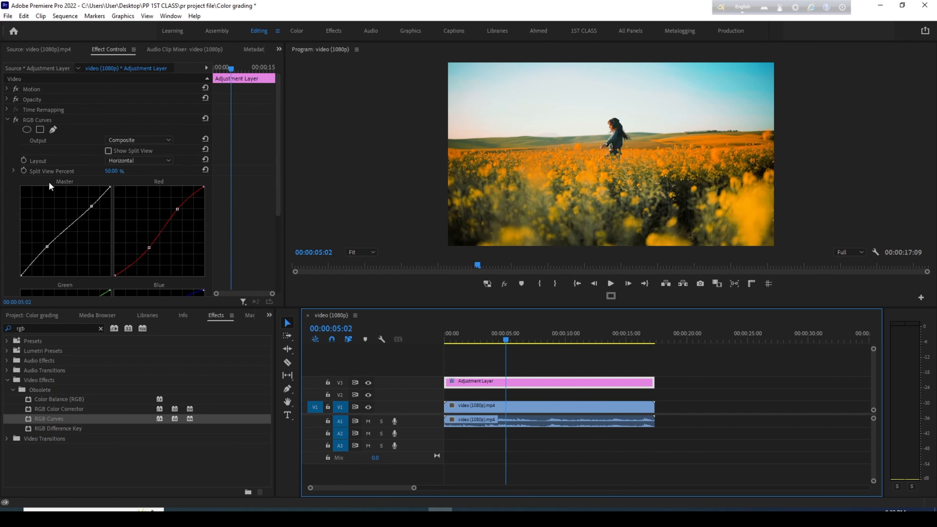
pyautogui.click(8, 120)
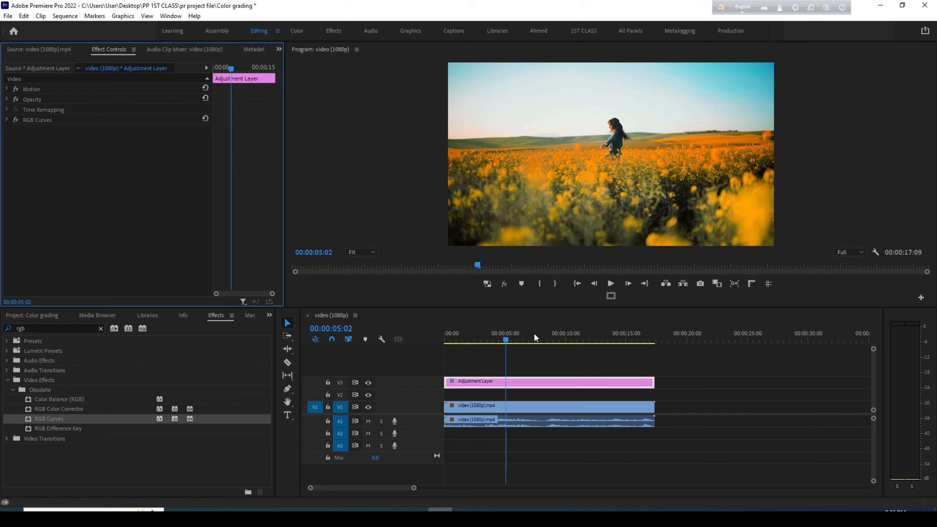
pyautogui.moveTo(538, 339)
pyautogui.mouseDown()
pyautogui.moveTo(588, 339)
pyautogui.moveTo(534, 339)
pyautogui.mouseUp()
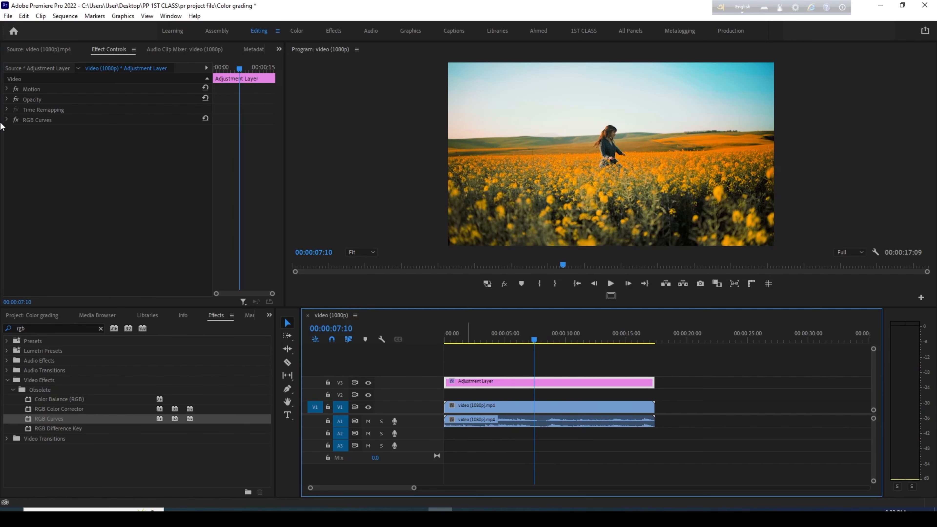
# - Compare the frame at 00:00:07:10 with the adjustment layer's RGB Curves off and on in an enlarged preview
pyautogui.click(15, 121)
pyautogui.click(15, 120)
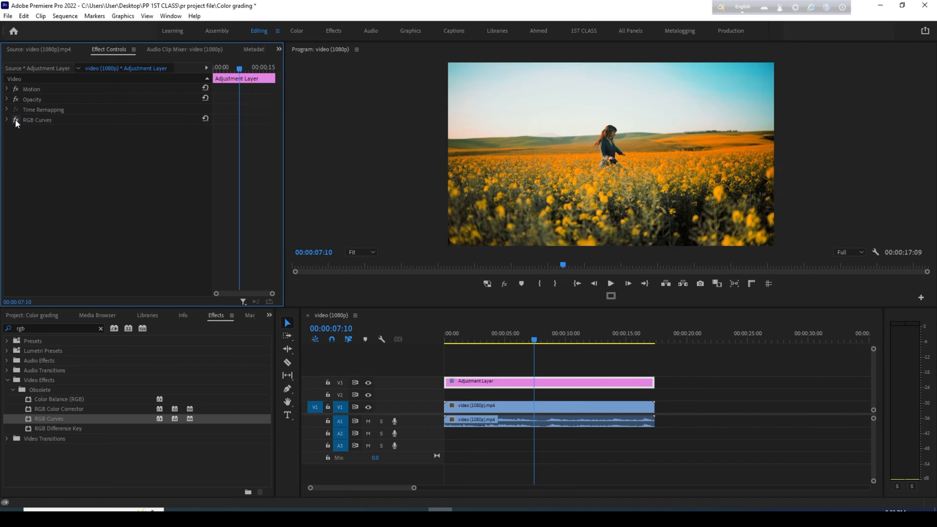
pyautogui.click(16, 120)
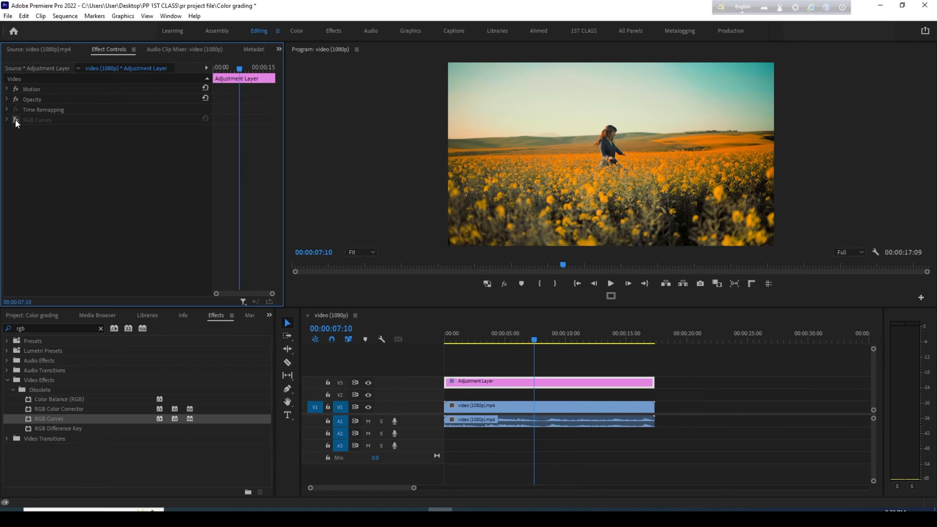
pyautogui.click(401, 147)
pyautogui.press('`')
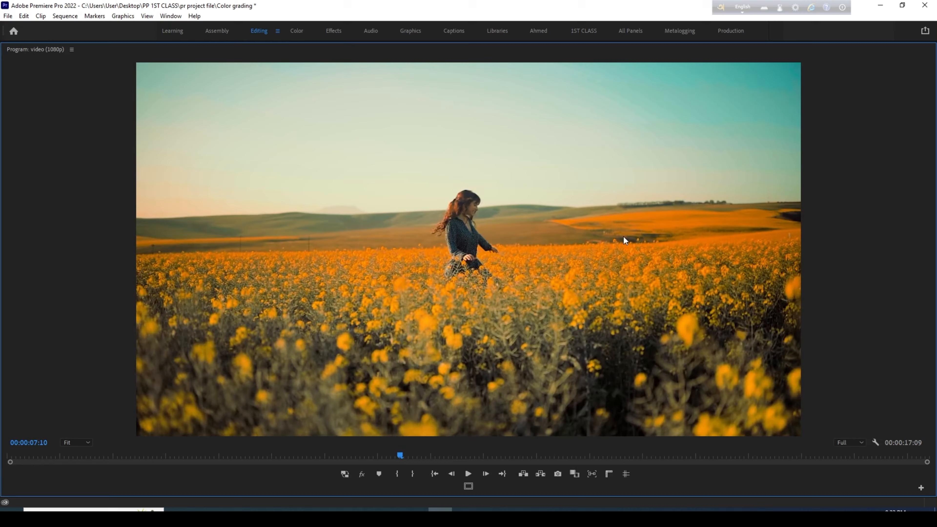
pyautogui.press('`')
pyautogui.click(16, 120)
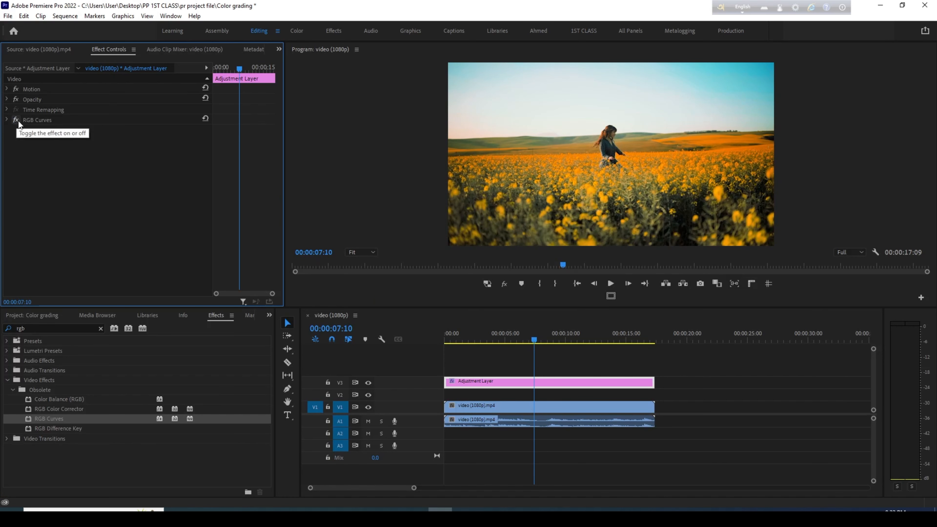
pyautogui.click(418, 161)
pyautogui.press('`')
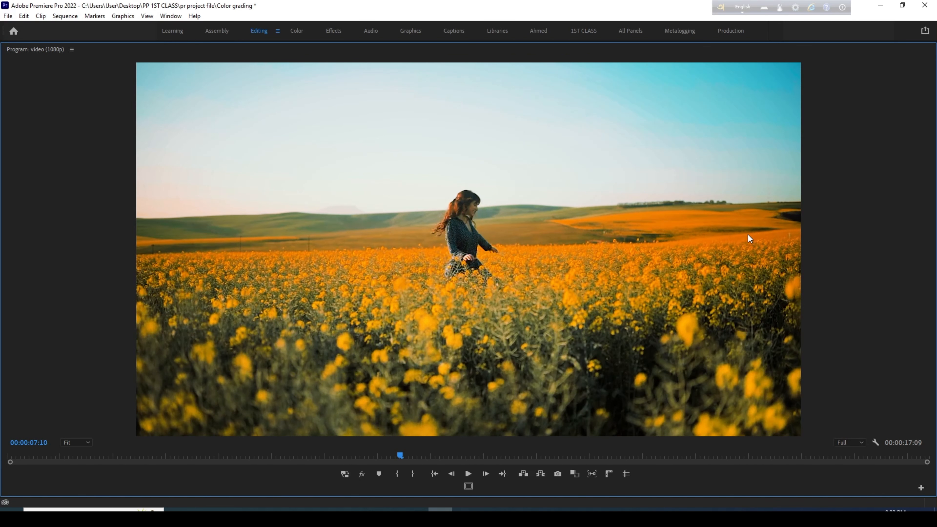
pyautogui.press('`')
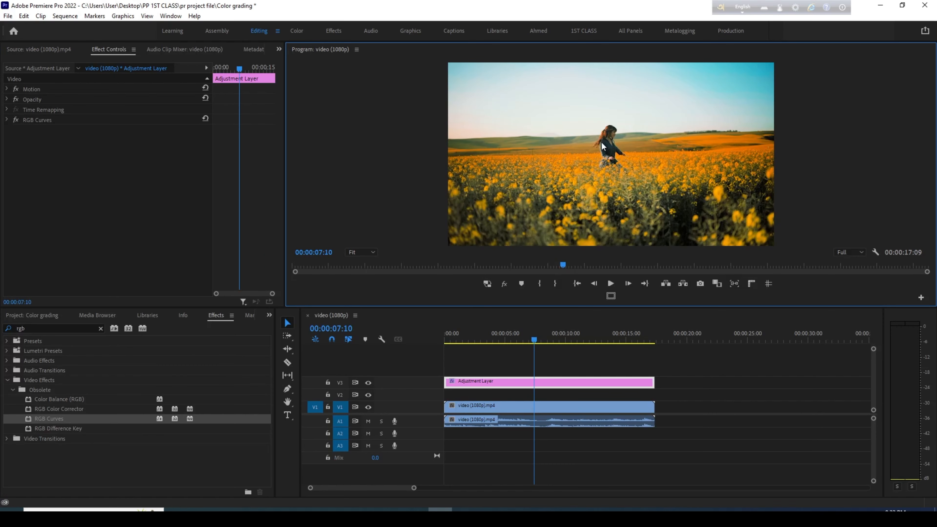
# - Duplicate the video (1080p).mp4 clip from track V1 onto track V2, with the playhead at 00:00:10:15
pyautogui.moveTo(567, 334)
pyautogui.mouseDown()
pyautogui.moveTo(650, 323)
pyautogui.moveTo(547, 333)
pyautogui.moveTo(603, 328)
pyautogui.moveTo(573, 328)
pyautogui.mouseUp()
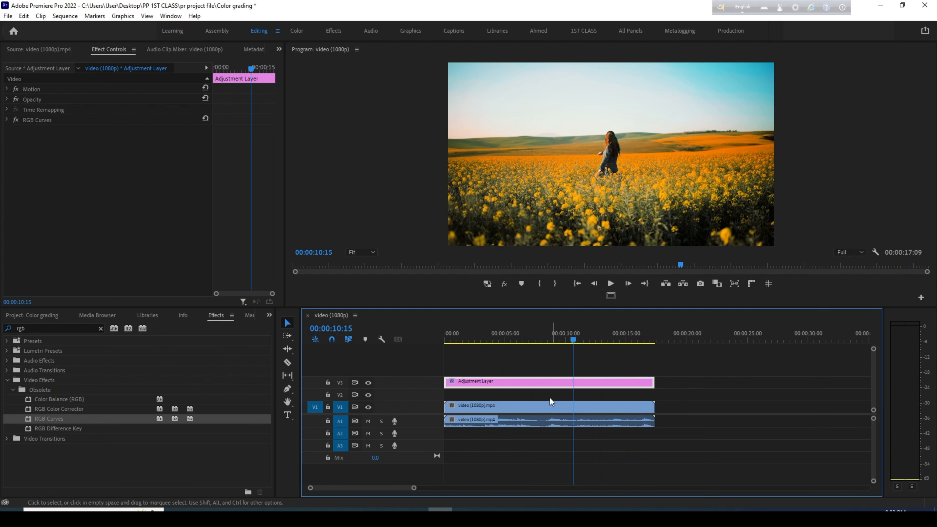
pyautogui.click(545, 407)
pyautogui.moveTo(544, 407); pyautogui.dragTo(543, 397)
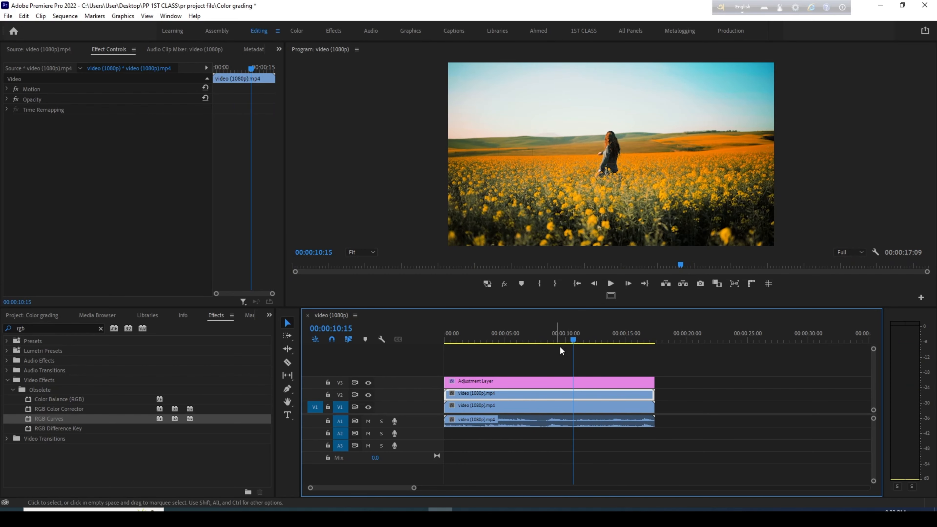
# - At 00:00:11:04, start a freehand opacity mask on the V2 clip, tracing the horizon across the full frame
pyautogui.moveTo(559, 345); pyautogui.dragTo(580, 349)
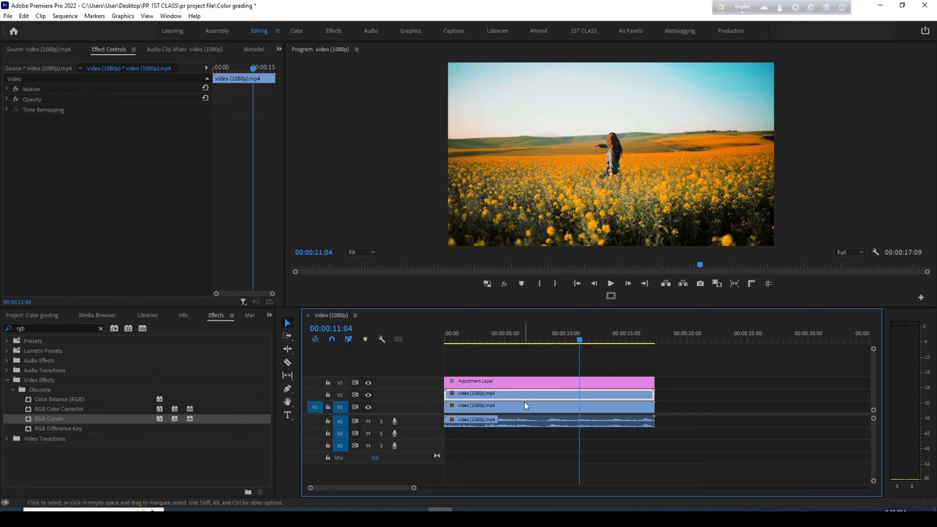
pyautogui.click(7, 99)
pyautogui.click(51, 109)
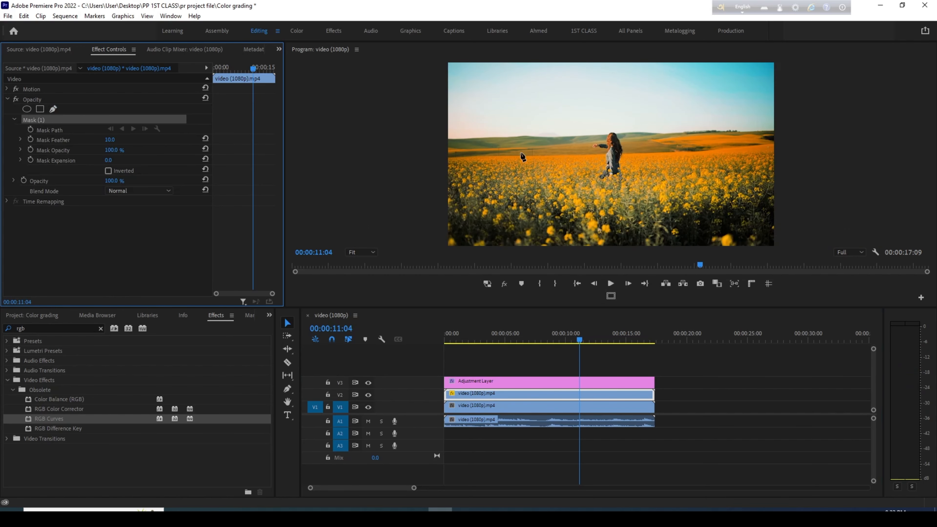
pyautogui.click(443, 140)
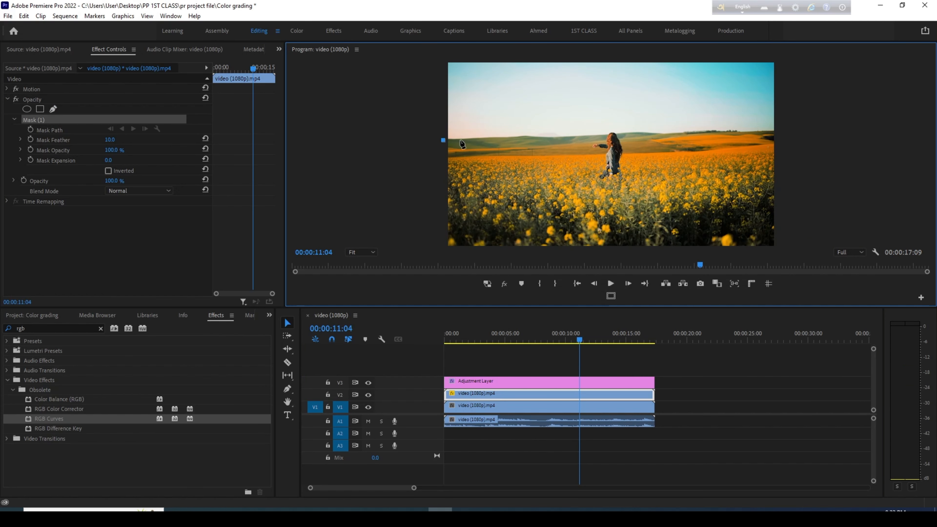
pyautogui.click(525, 135)
pyautogui.click(546, 135)
pyautogui.click(567, 137)
pyautogui.click(583, 135)
pyautogui.click(600, 133)
pyautogui.click(616, 129)
pyautogui.moveTo(617, 129); pyautogui.dragTo(668, 131)
pyautogui.moveTo(773, 131); pyautogui.dragTo(782, 128)
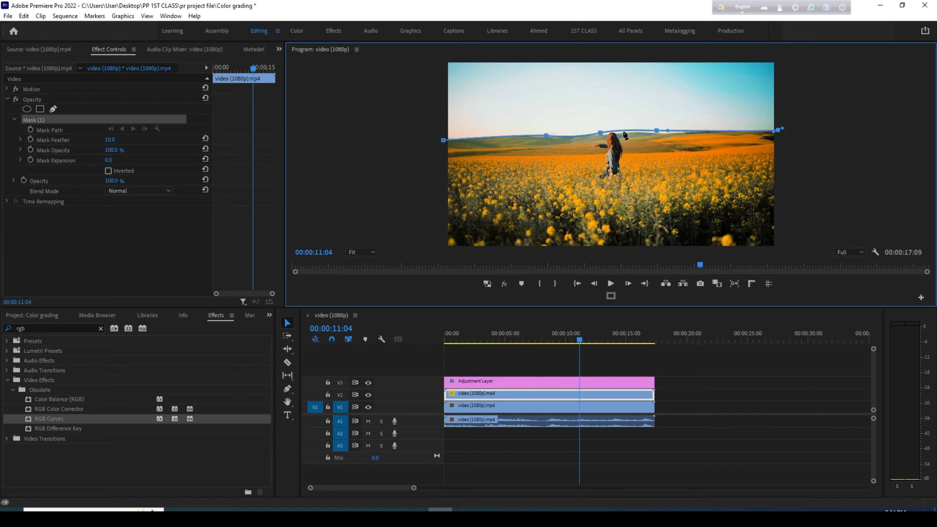
pyautogui.click(640, 129)
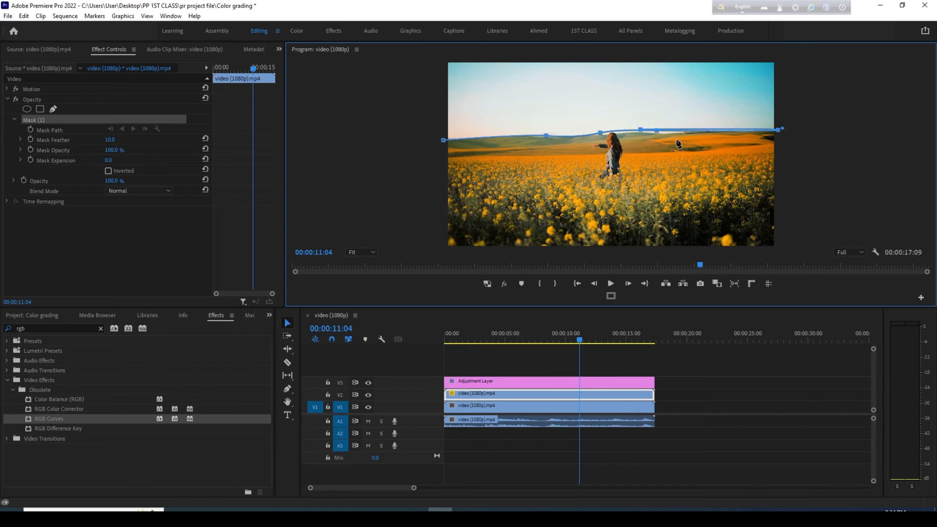
pyautogui.hotkey('ctrl', 'z')
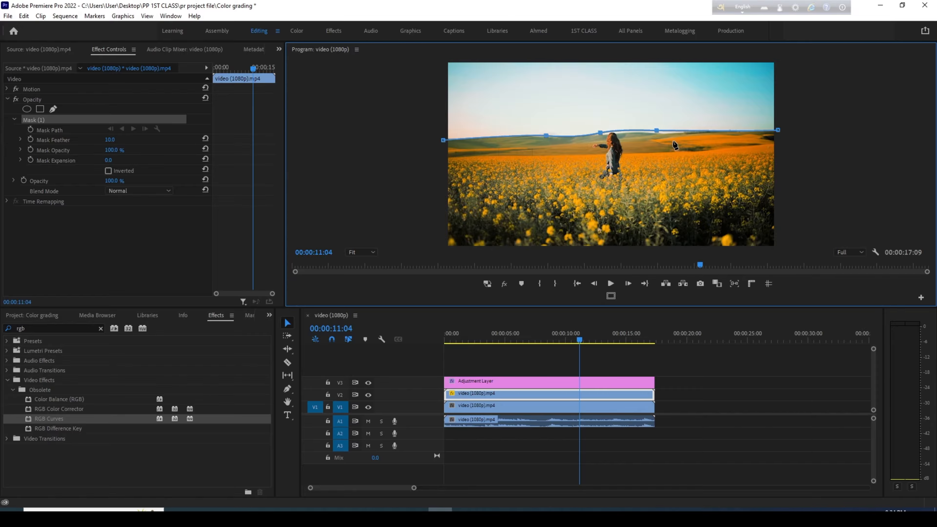
# - Close the mask around the sky through the frame's upper corners and refine both end points of the horizon line
pyautogui.click(772, 64)
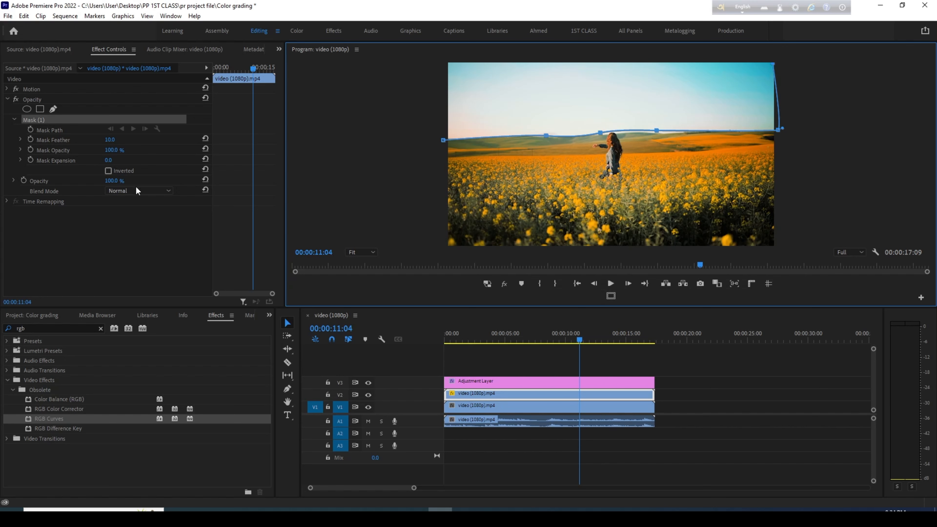
pyautogui.click(447, 63)
pyautogui.click(444, 141)
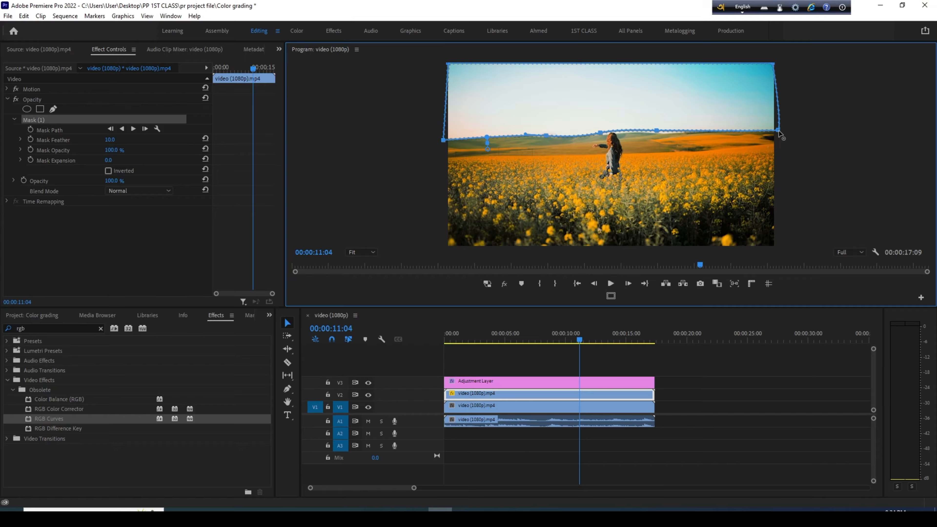
pyautogui.moveTo(777, 135); pyautogui.dragTo(774, 132)
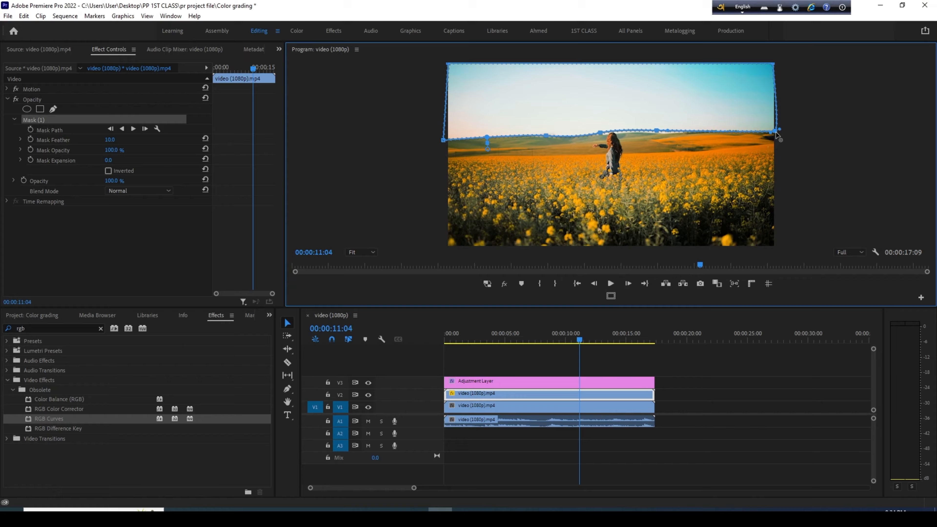
pyautogui.moveTo(446, 141); pyautogui.dragTo(444, 143)
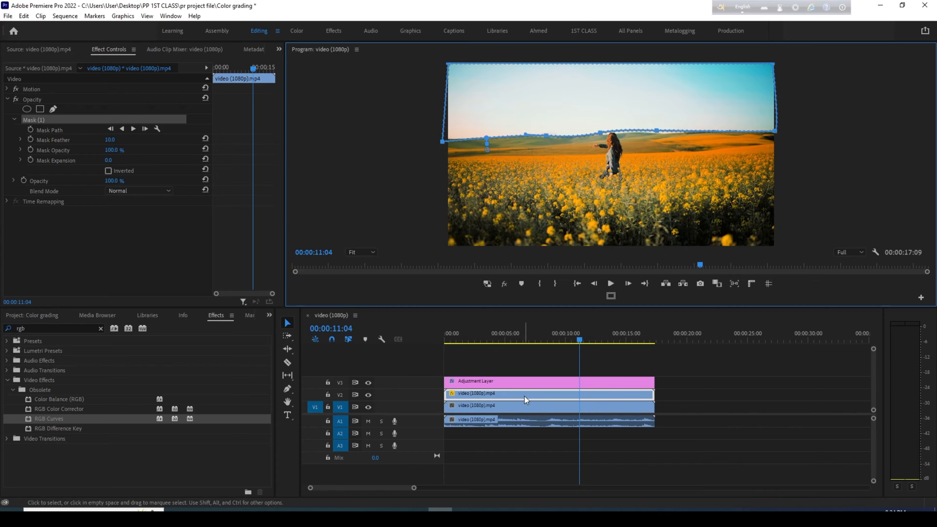
# - Move the adjustment layer on track V3 past the end of the video clips to reveal the ungraded footage
pyautogui.click(516, 382)
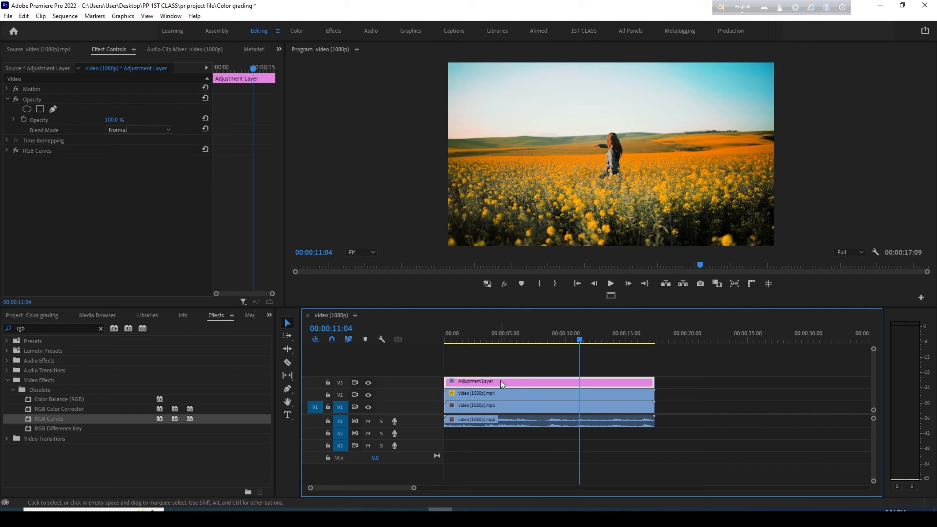
pyautogui.moveTo(501, 380); pyautogui.dragTo(757, 380)
pyautogui.moveTo(585, 334)
pyautogui.mouseDown()
pyautogui.moveTo(537, 334)
pyautogui.moveTo(588, 334)
pyautogui.mouseUp()
# - Enable Mask Path keyframing for the V2 clip's sky mask at 00:00:00:00 and track the mask forward
pyautogui.click(544, 398)
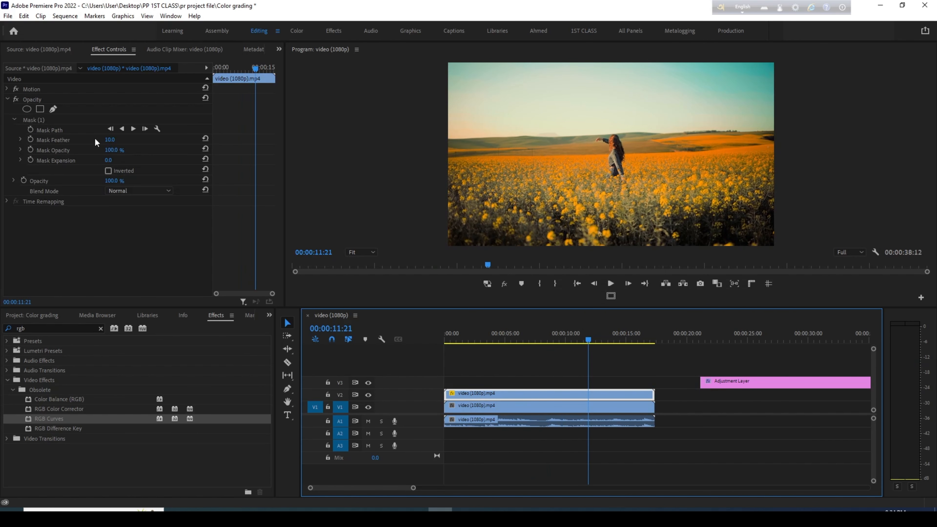
pyautogui.click(57, 121)
pyautogui.moveTo(591, 332); pyautogui.dragTo(426, 334)
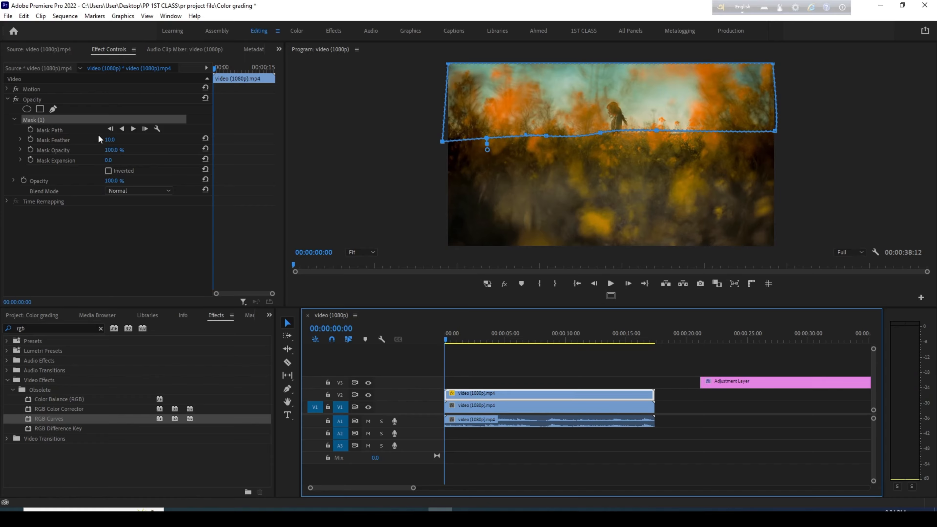
pyautogui.click(30, 129)
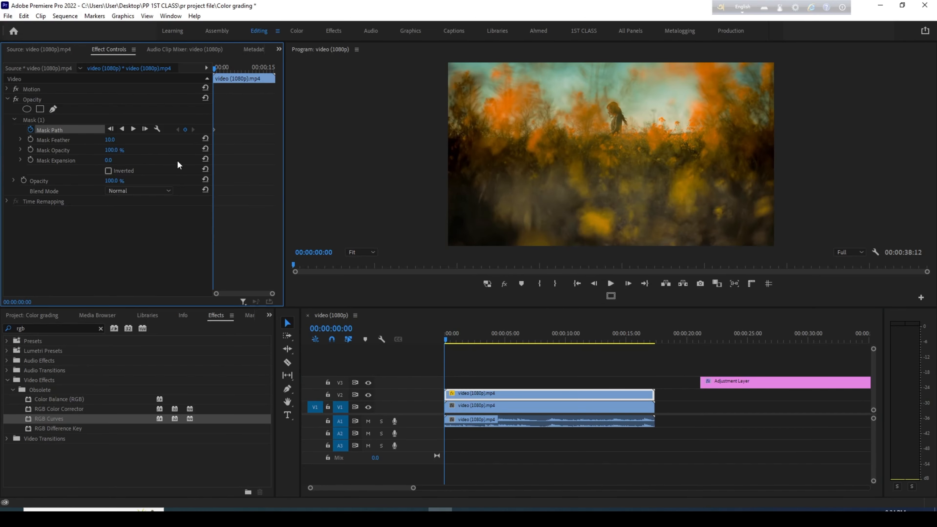
pyautogui.click(133, 128)
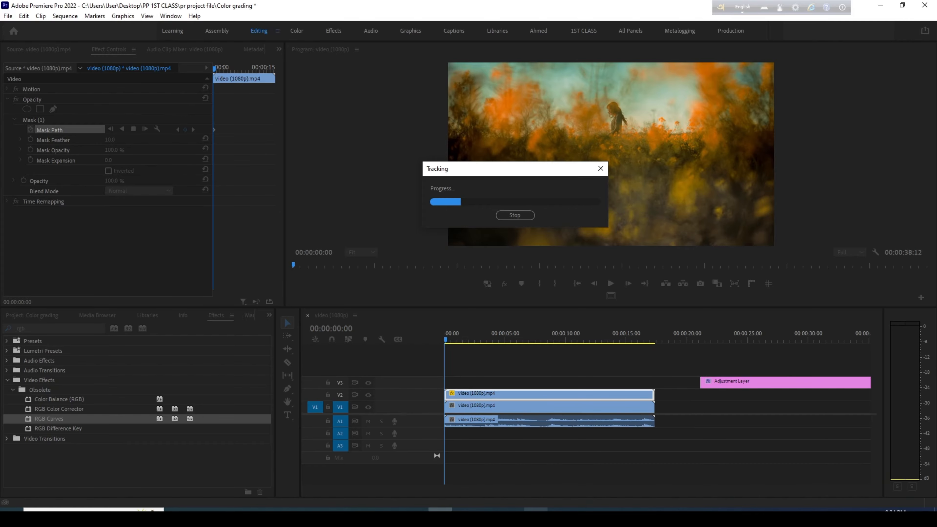
# - Switch to Video Editing 2024.pdf, highlight "Hide Identity" under Class # 3, and return to Premiere Pro
pyautogui.click(536, 510)
pyautogui.scroll(8, 396, 293)
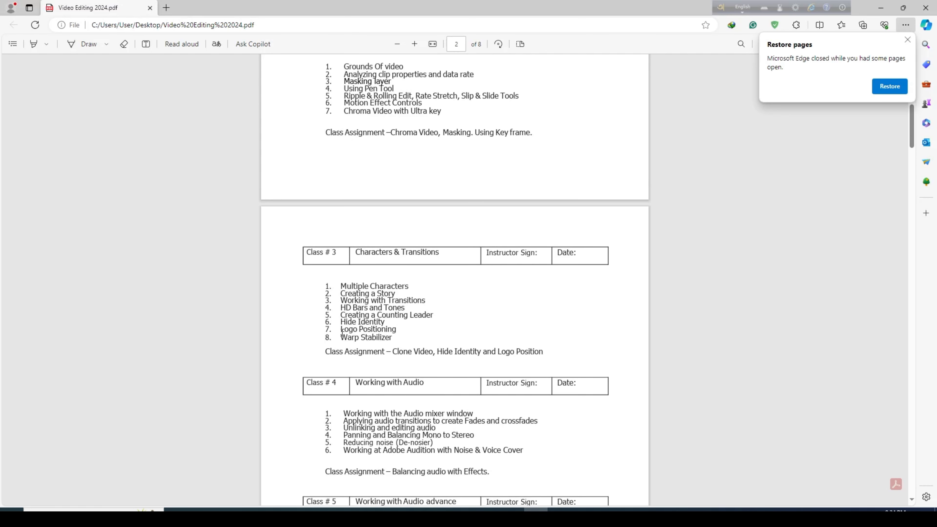
pyautogui.moveTo(340, 321); pyautogui.dragTo(385, 322)
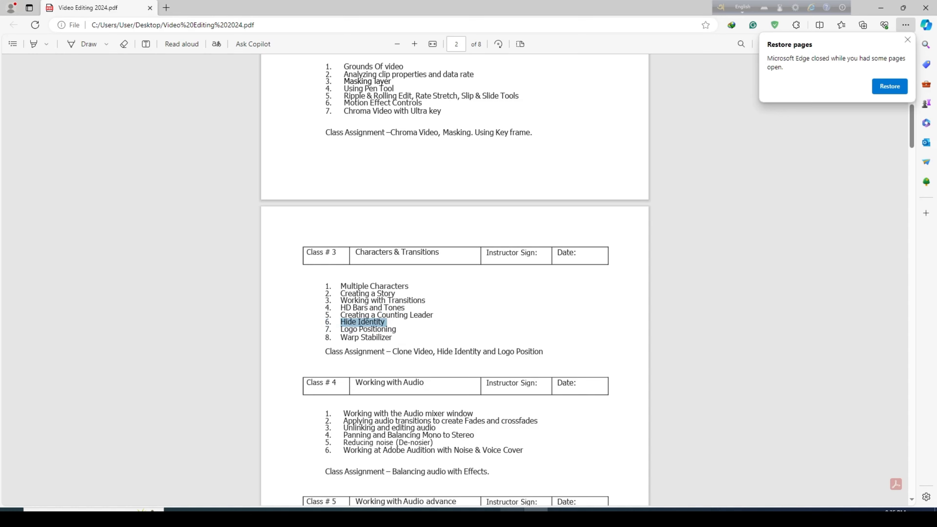
pyautogui.click(440, 515)
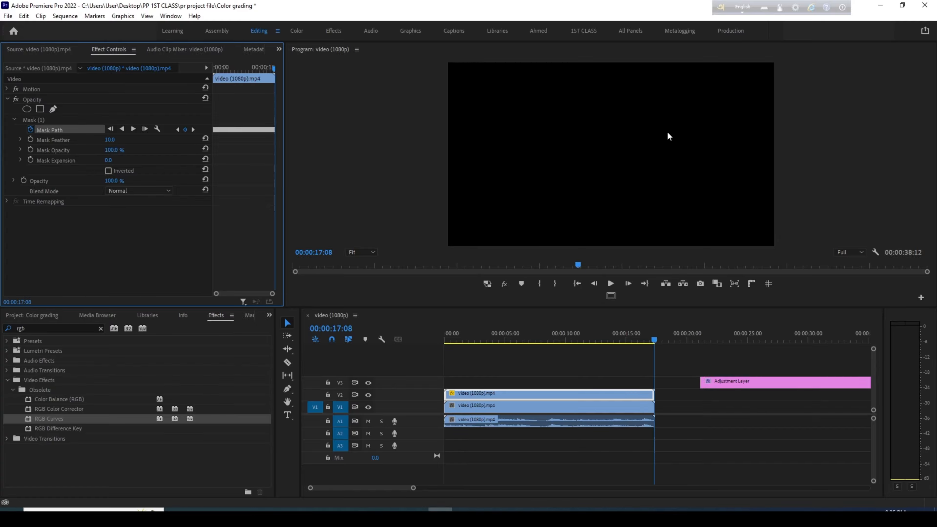
# - Review the footage with the tracked mask and place the playhead at 00:00:05:13
pyautogui.moveTo(273, 294)
pyautogui.mouseDown()
pyautogui.moveTo(255, 296)
pyautogui.moveTo(264, 296)
pyautogui.mouseUp()
pyautogui.moveTo(273, 68); pyautogui.dragTo(212, 76)
pyautogui.click(539, 400)
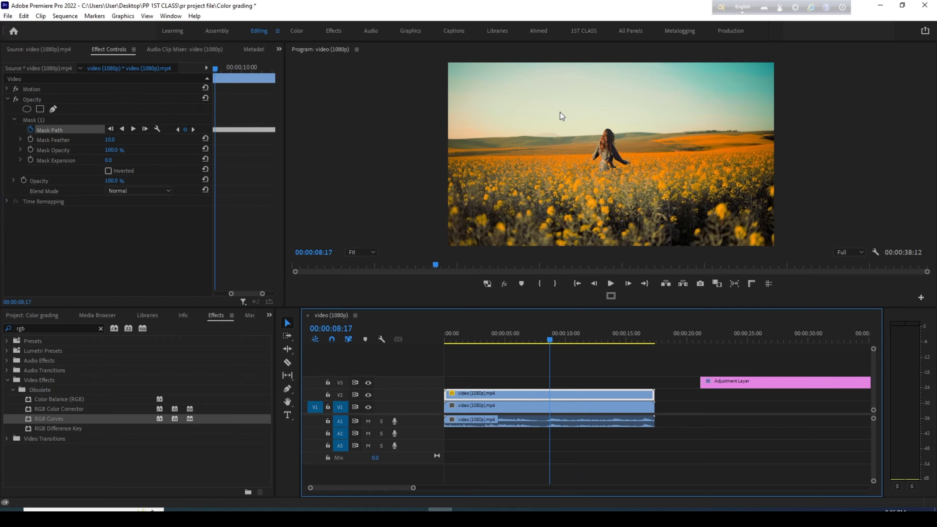
pyautogui.click(498, 340)
pyautogui.moveTo(499, 340); pyautogui.dragTo(513, 341)
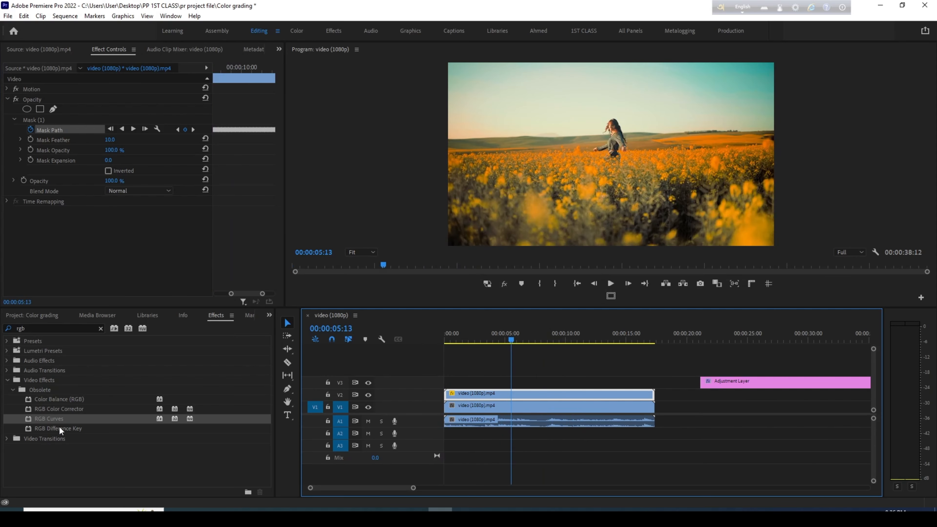
# - Apply RGB Curves to the masked clip on track V2 and add a highlight point to its Red curve
pyautogui.moveTo(64, 419); pyautogui.dragTo(508, 393)
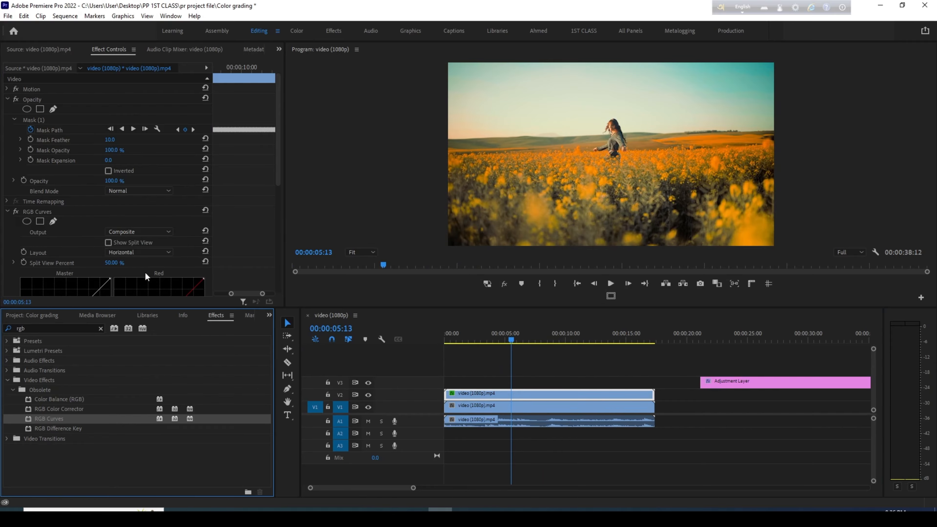
pyautogui.scroll(-5, 85, 215)
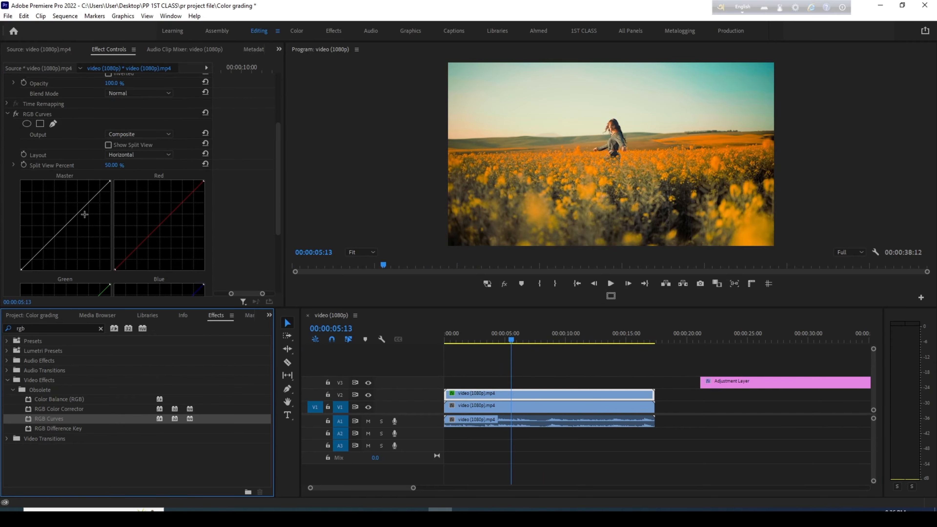
pyautogui.click(182, 203)
pyautogui.scroll(-2, 187, 232)
pyautogui.scroll(-2, 187, 237)
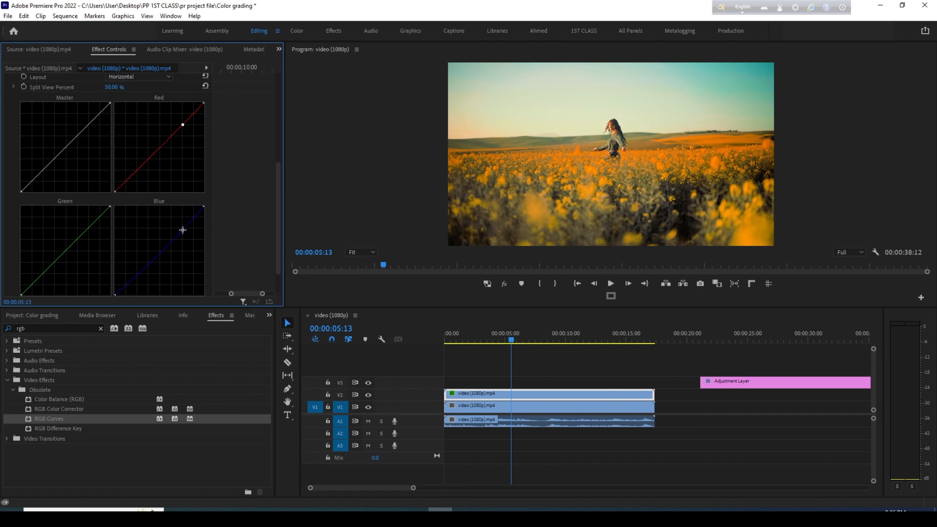
# - Shape the V2 clip's Blue curve into an S with lowered shadows, and raise the Green curve's highlights
pyautogui.click(177, 227)
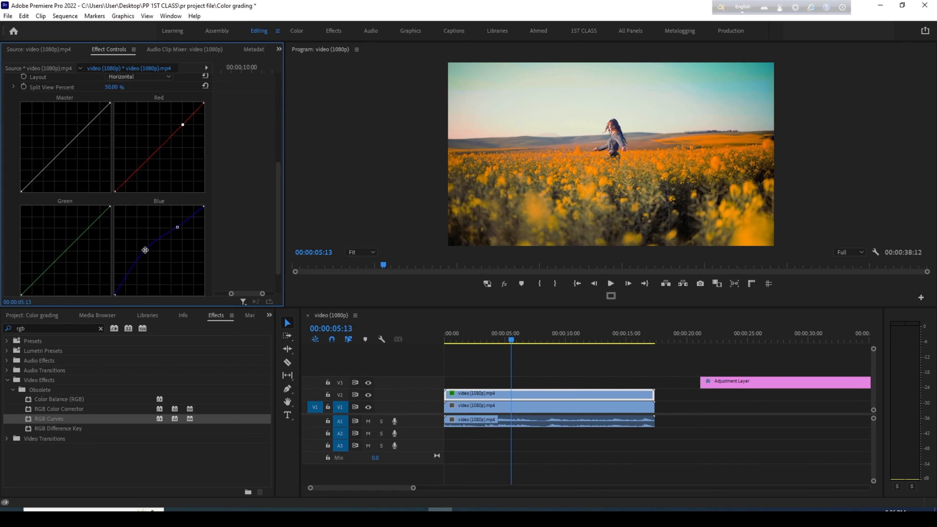
pyautogui.moveTo(145, 251); pyautogui.dragTo(147, 275)
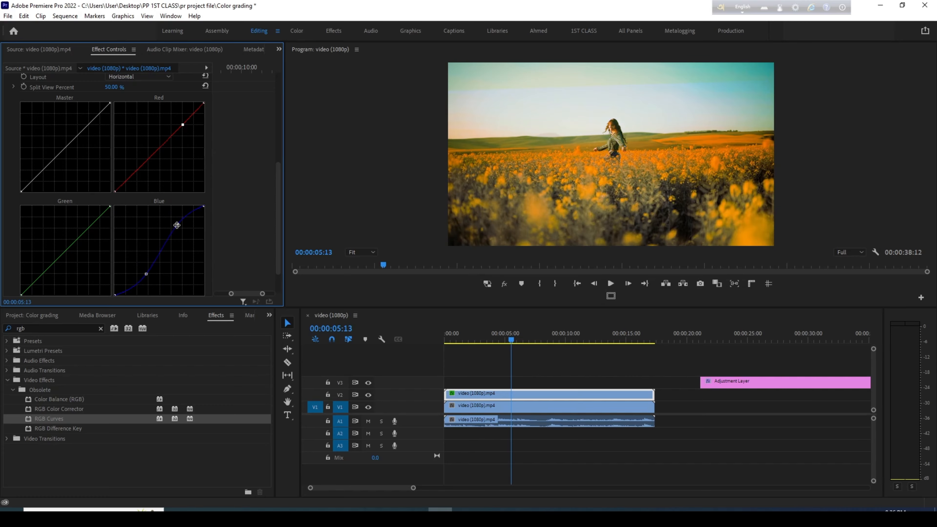
pyautogui.click(84, 228)
pyautogui.moveTo(83, 227); pyautogui.dragTo(83, 226)
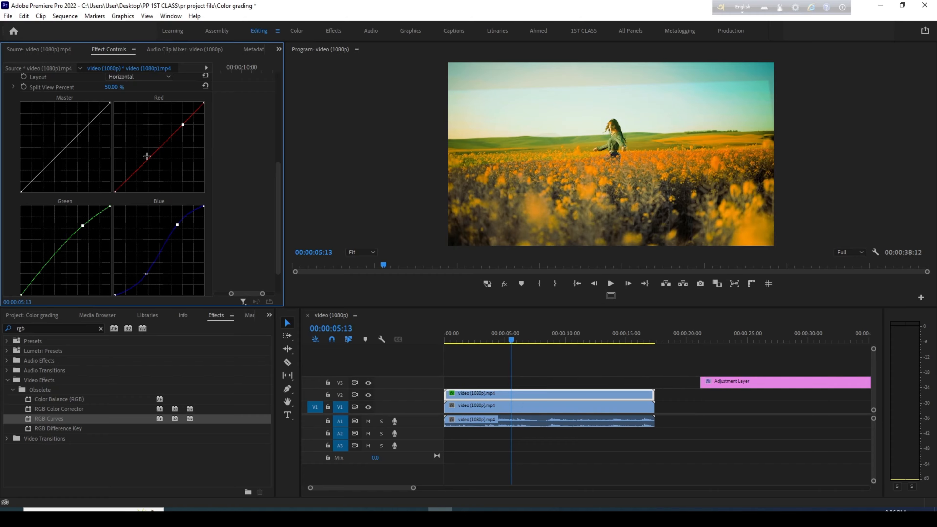
# - Adjust the Red curve with shadow and highlight points near the diagonal, and lift the Blue curve's lower and upper points
pyautogui.moveTo(146, 156); pyautogui.dragTo(144, 158)
pyautogui.moveTo(182, 124); pyautogui.dragTo(180, 126)
pyautogui.moveTo(144, 157); pyautogui.dragTo(147, 158)
pyautogui.moveTo(147, 274); pyautogui.dragTo(179, 220)
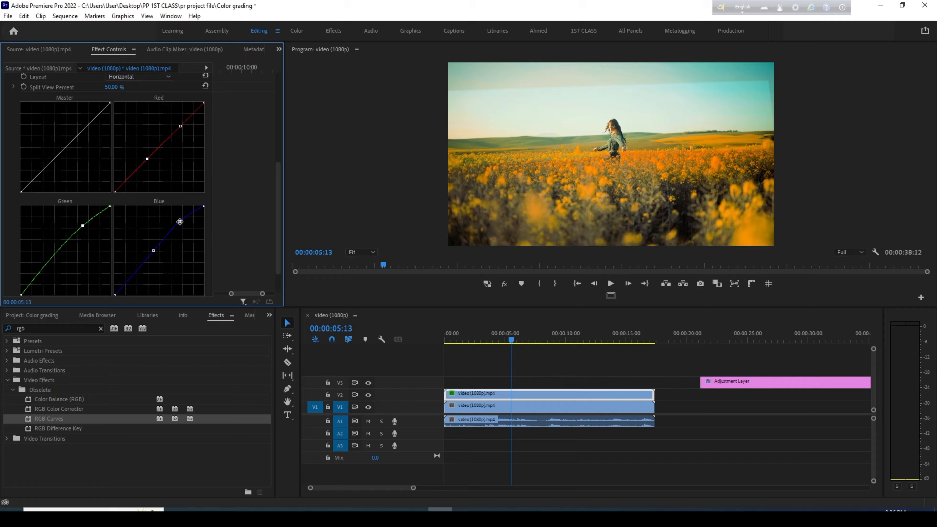
# - Lower the shadows of the V2 clip's Green curve to form an S-shape, and review the frame at 00:00:02:11
pyautogui.moveTo(57, 253); pyautogui.dragTo(64, 259)
pyautogui.moveTo(493, 334); pyautogui.dragTo(474, 331)
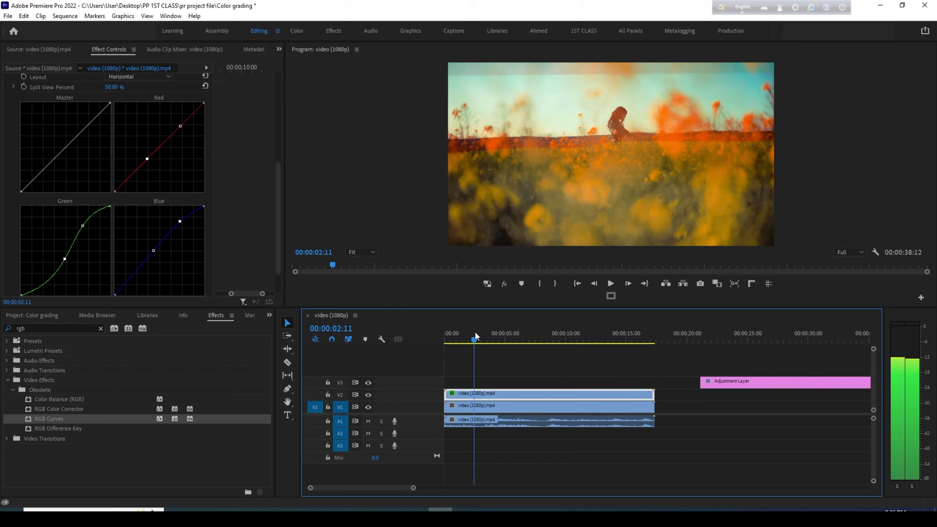
# - Hide track V1, return the playhead to the start, and select the V2 clip's Mask Path to inspect the mask alone
pyautogui.click(368, 407)
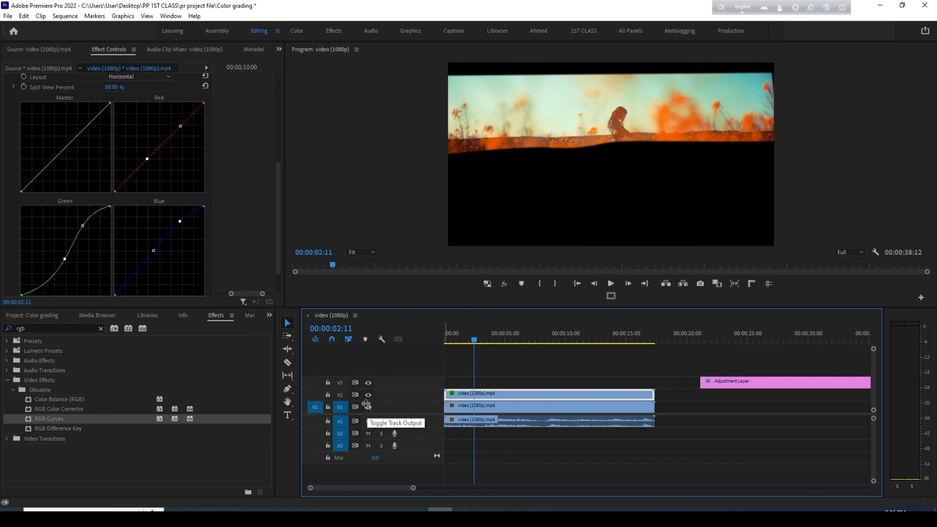
pyautogui.moveTo(465, 335); pyautogui.dragTo(442, 356)
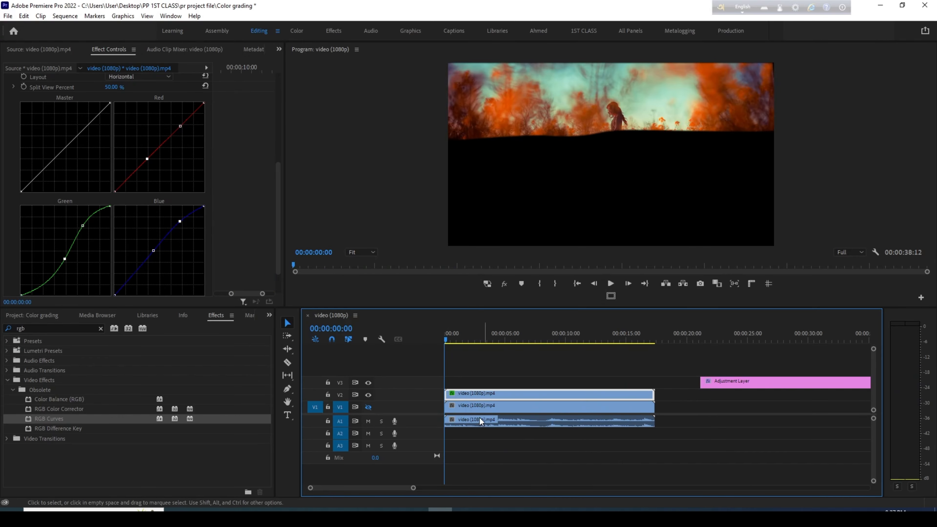
pyautogui.scroll(5, 213, 139)
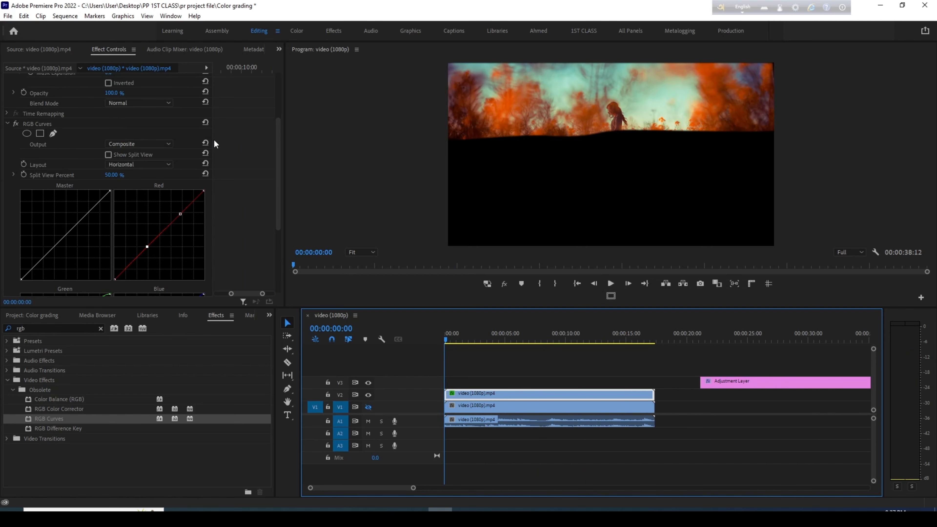
pyautogui.scroll(1, 214, 144)
pyautogui.click(67, 130)
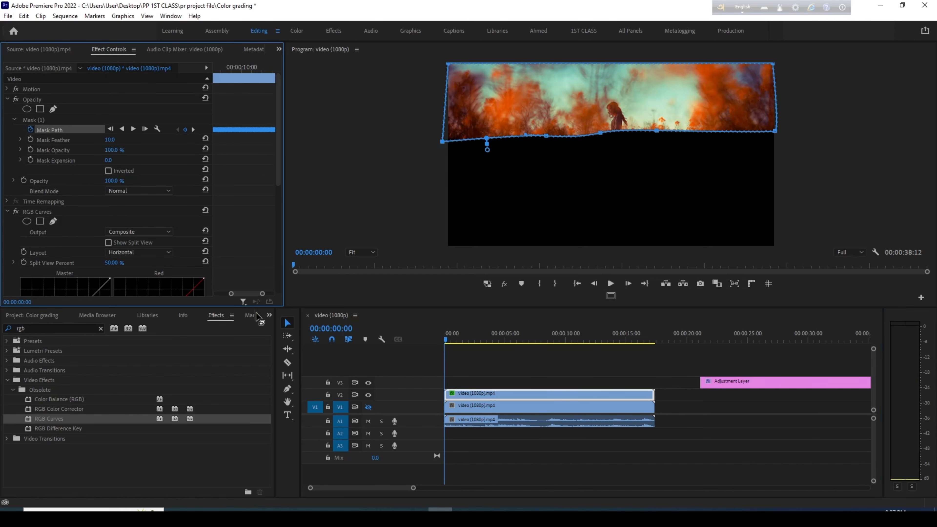
# - Move the sky mask up at 00:00:03:14 so it covers the frame's upper edge, and track it forward through the clip
pyautogui.moveTo(262, 293)
pyautogui.mouseDown()
pyautogui.moveTo(269, 295)
pyautogui.moveTo(250, 293)
pyautogui.mouseUp()
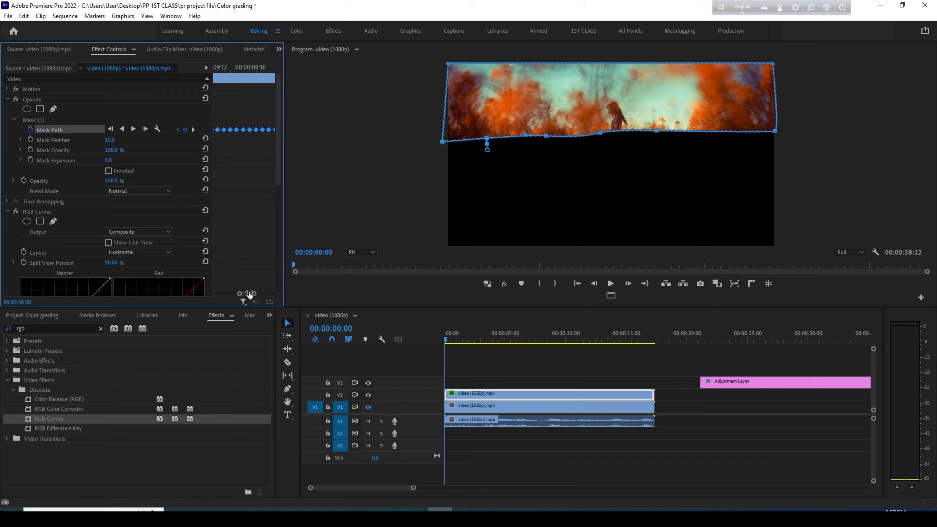
pyautogui.click(217, 69)
pyautogui.moveTo(214, 67); pyautogui.dragTo(158, 67)
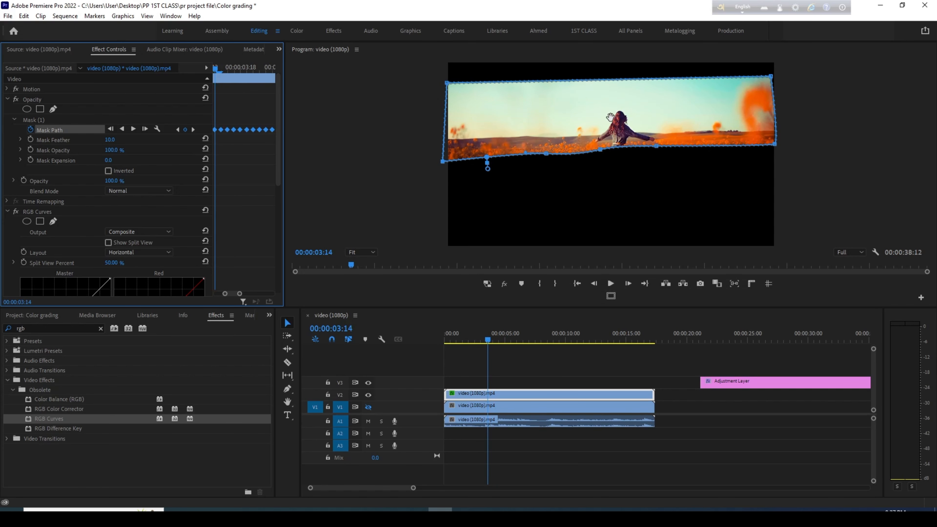
pyautogui.moveTo(610, 117); pyautogui.dragTo(611, 96)
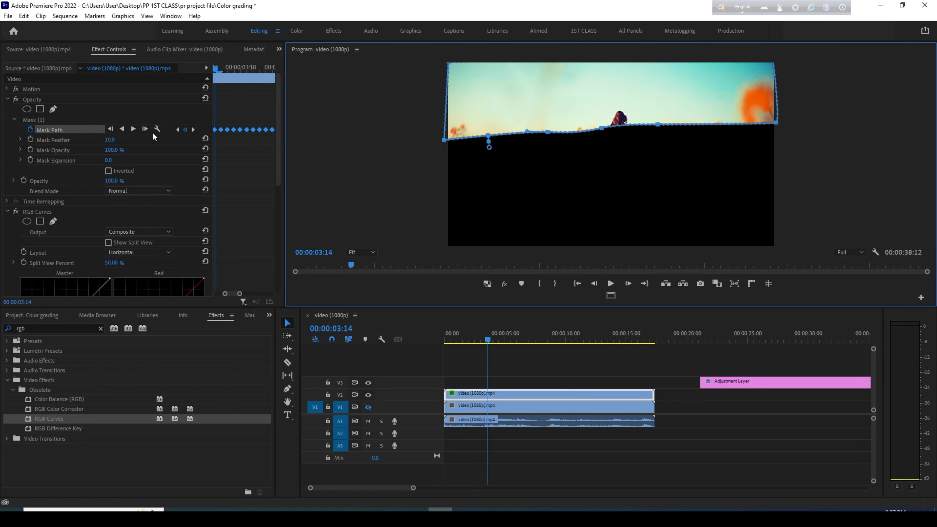
pyautogui.click(132, 128)
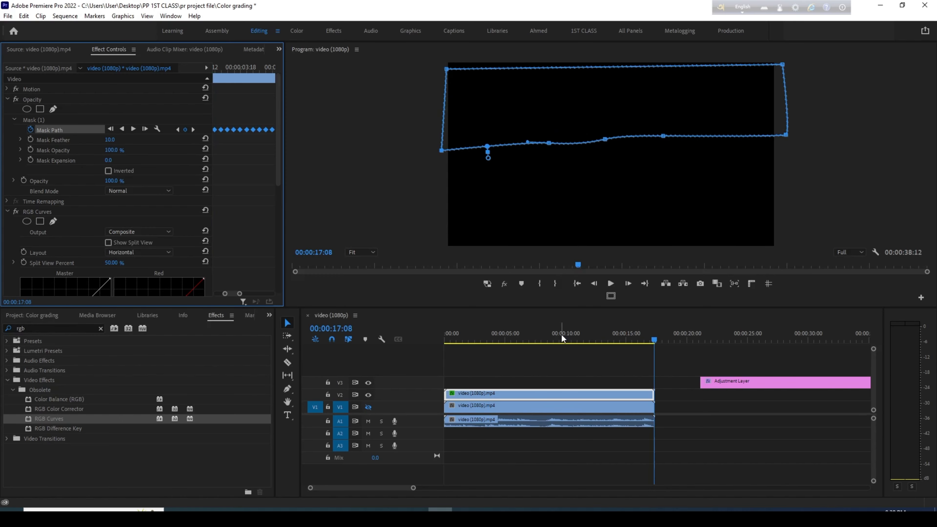
# - Make track V1 visible again and inspect the combined image from the start to 00:00:01:02
pyautogui.moveTo(561, 336); pyautogui.dragTo(445, 350)
pyautogui.click(368, 406)
pyautogui.click(698, 406)
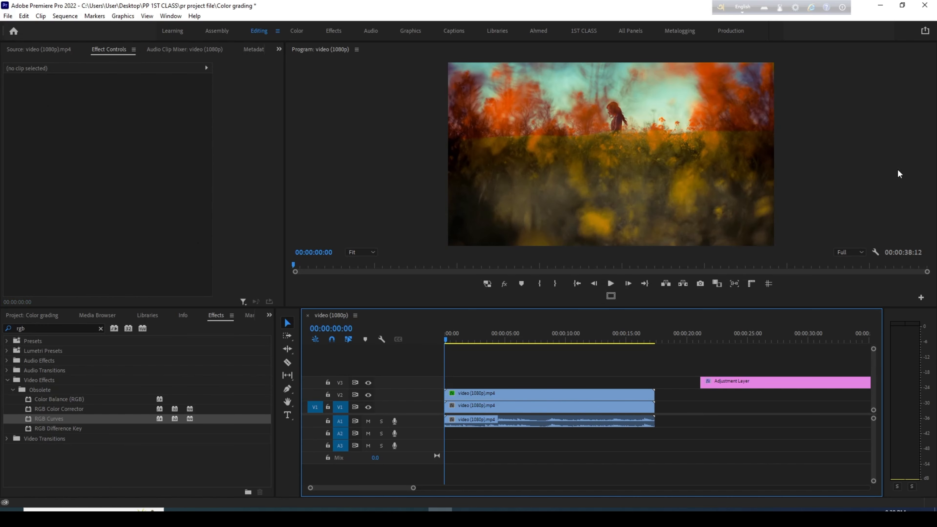
pyautogui.click(457, 336)
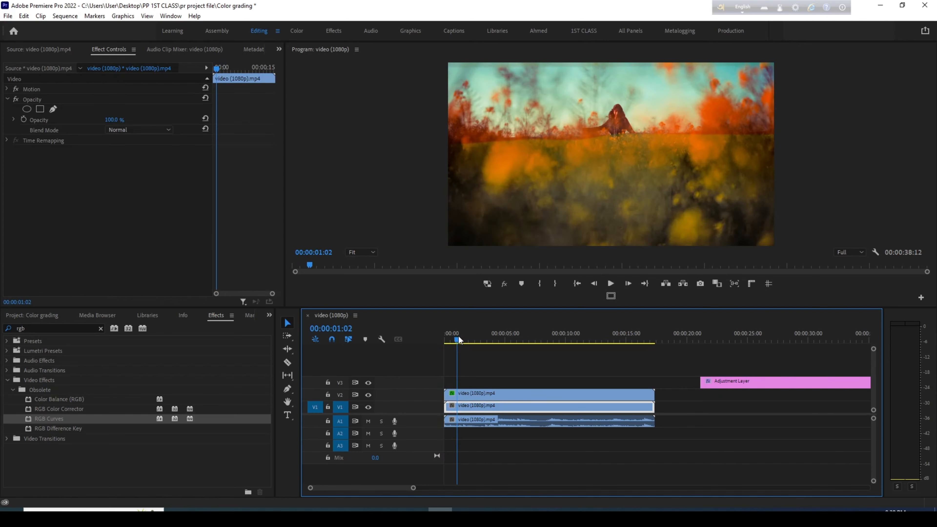
# - Set the V2 clip's Mask Feather to 100 and play the graded sequence from the start
pyautogui.click(475, 394)
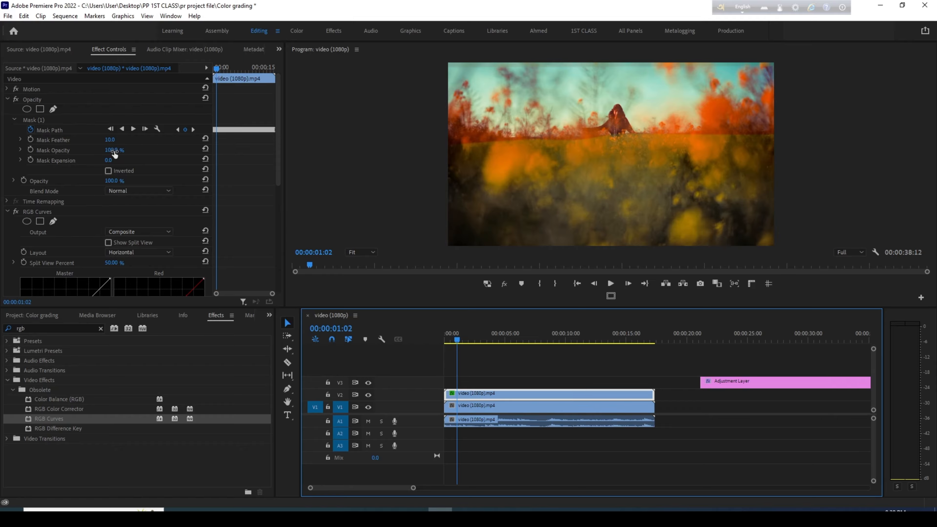
pyautogui.moveTo(110, 141); pyautogui.dragTo(112, 141)
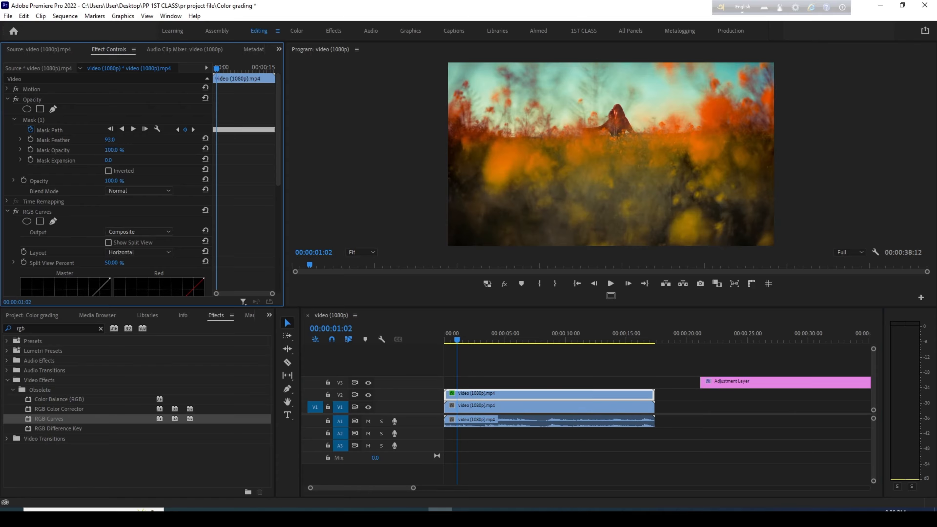
pyautogui.moveTo(468, 333); pyautogui.dragTo(427, 316)
pyautogui.press('space')
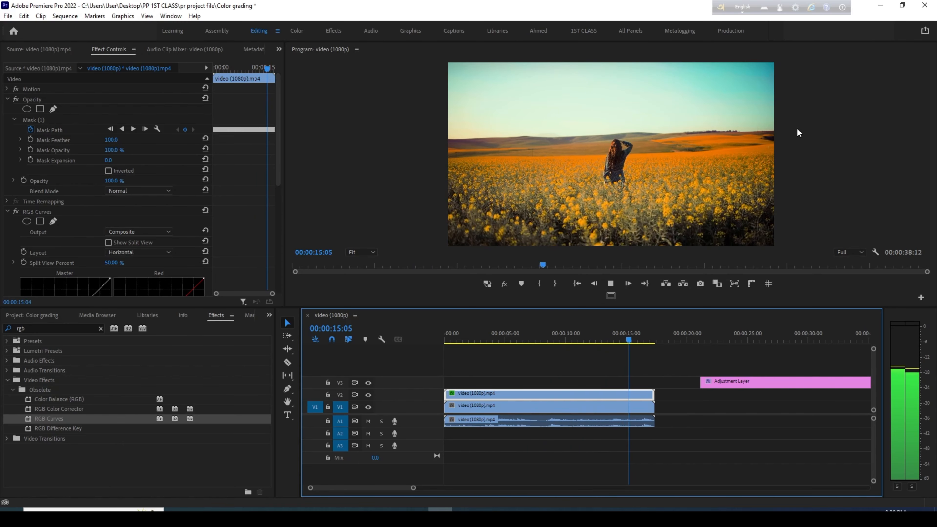
pyautogui.press('space')
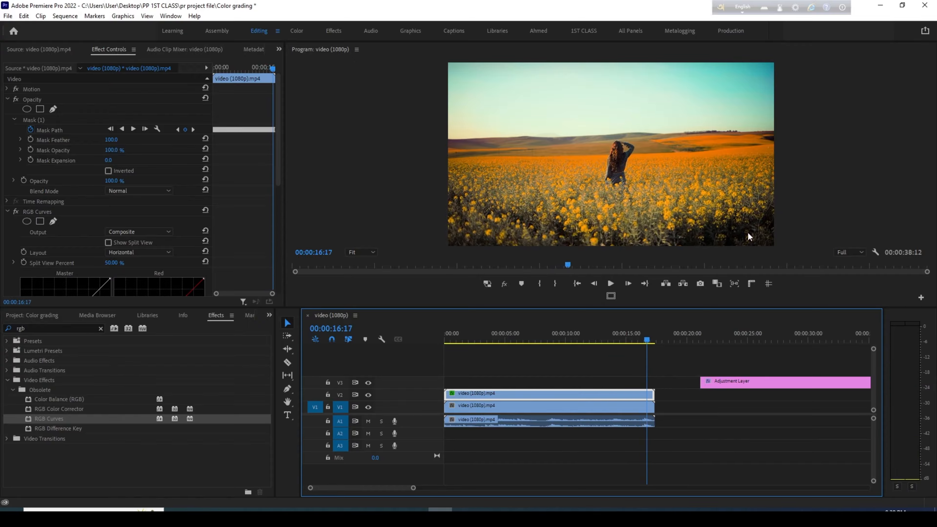
# - Open the Eiffel Tower drone clip from the project in the Source monitor and preview it around 00:01:16:10
pyautogui.click(34, 316)
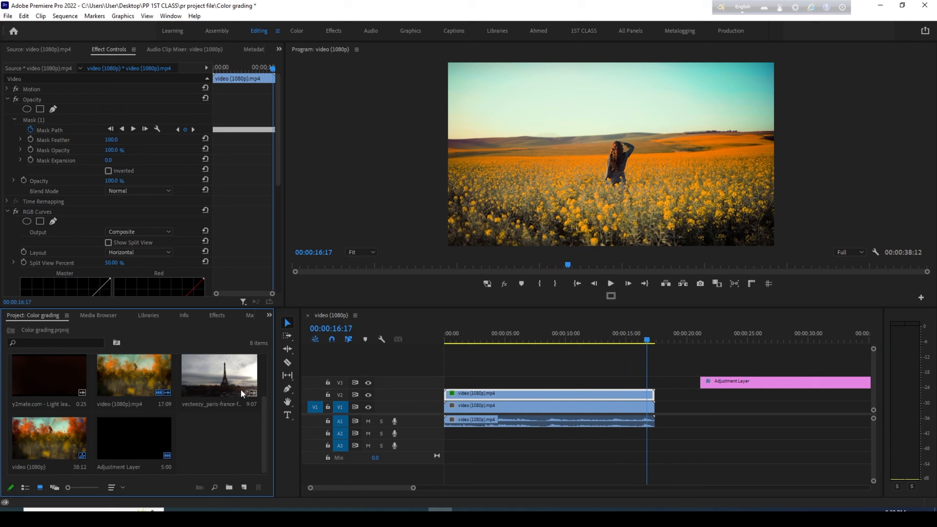
pyautogui.doubleClick(232, 382)
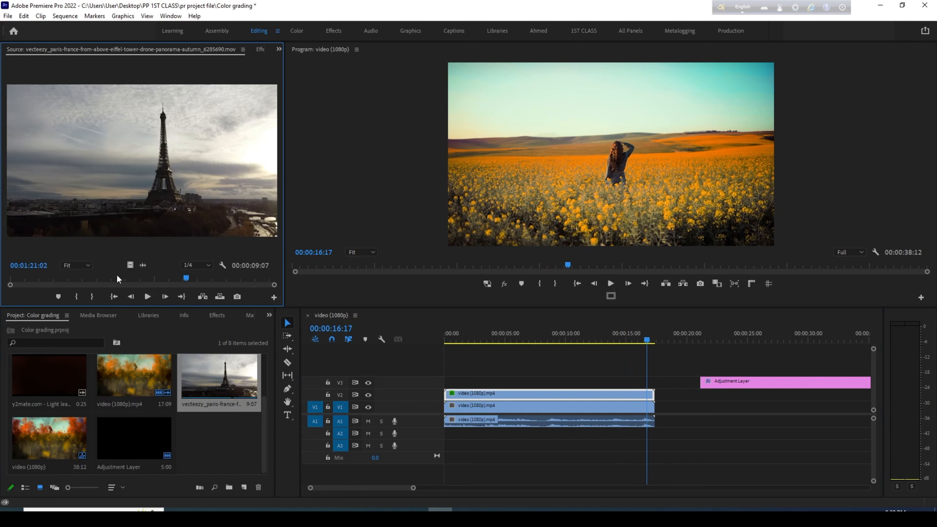
pyautogui.moveTo(118, 279); pyautogui.dragTo(53, 281)
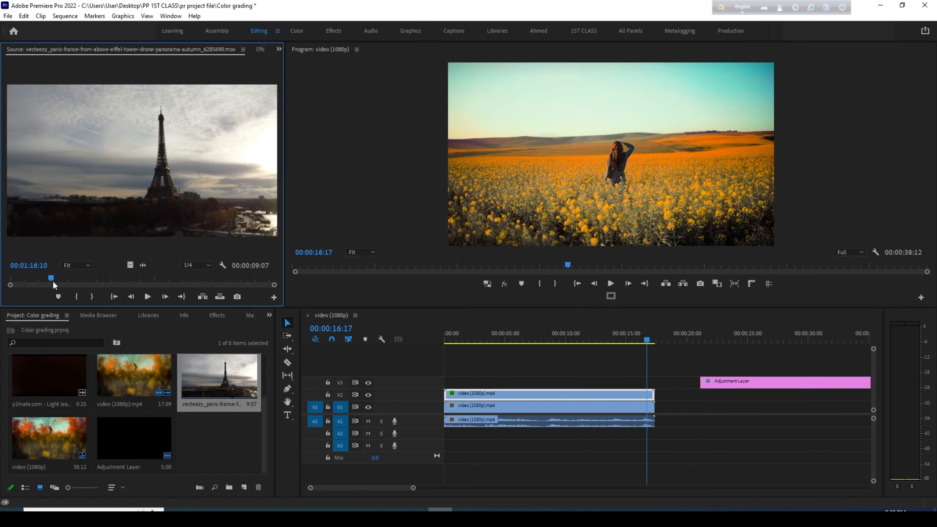
# - Delete the flower field video clips from V2 and V1 and their audio from A1
pyautogui.click(552, 397)
pyautogui.press('Delete')
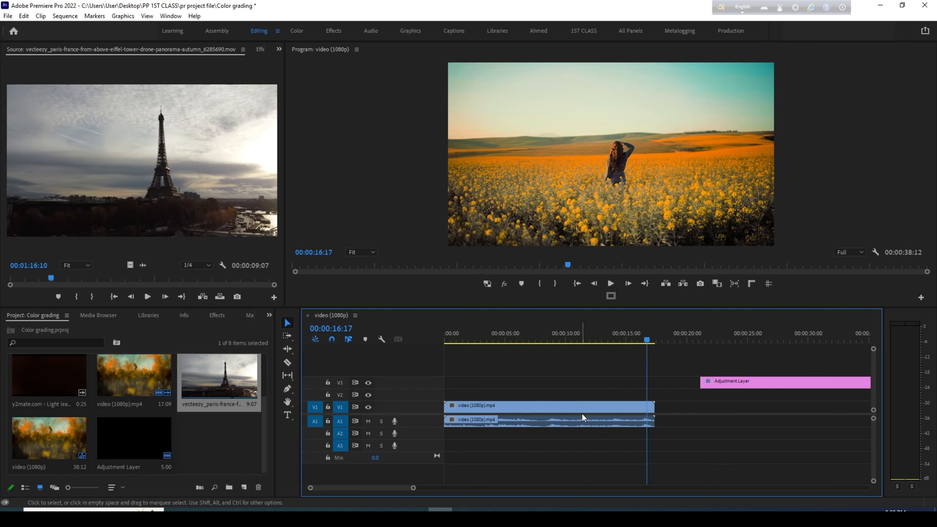
pyautogui.press('Delete')
pyautogui.click(577, 420)
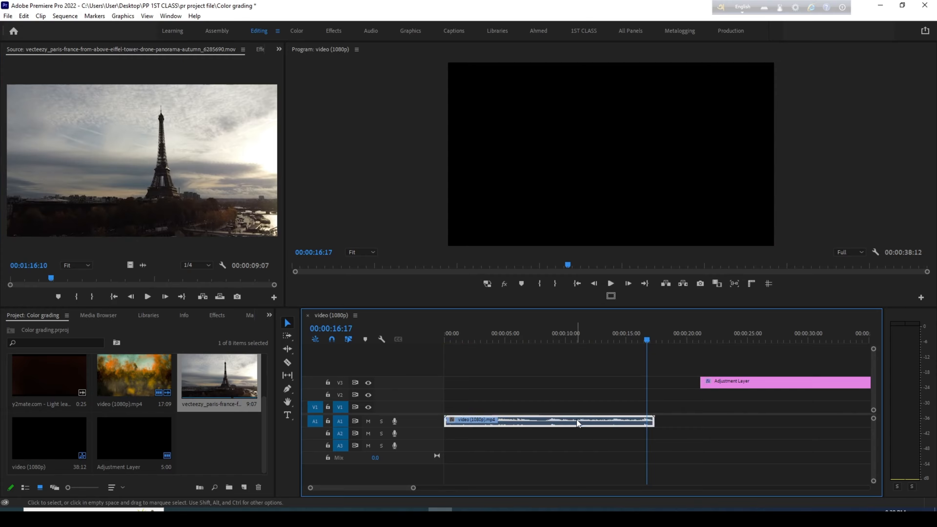
pyautogui.press('Delete')
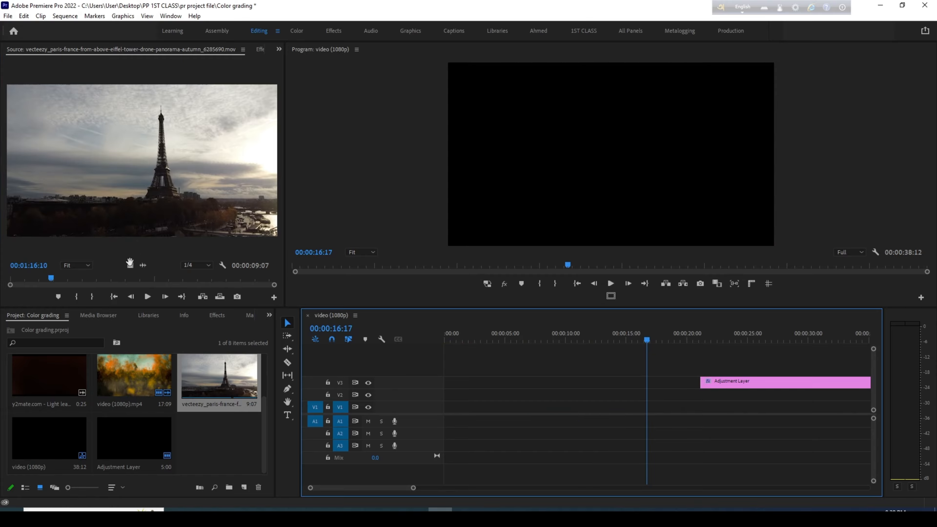
# - Place only the Eiffel Tower clip's video at the start of V1 and cover it with the adjustment layer on V2, trimmed to the same length
pyautogui.moveTo(130, 265); pyautogui.dragTo(441, 408)
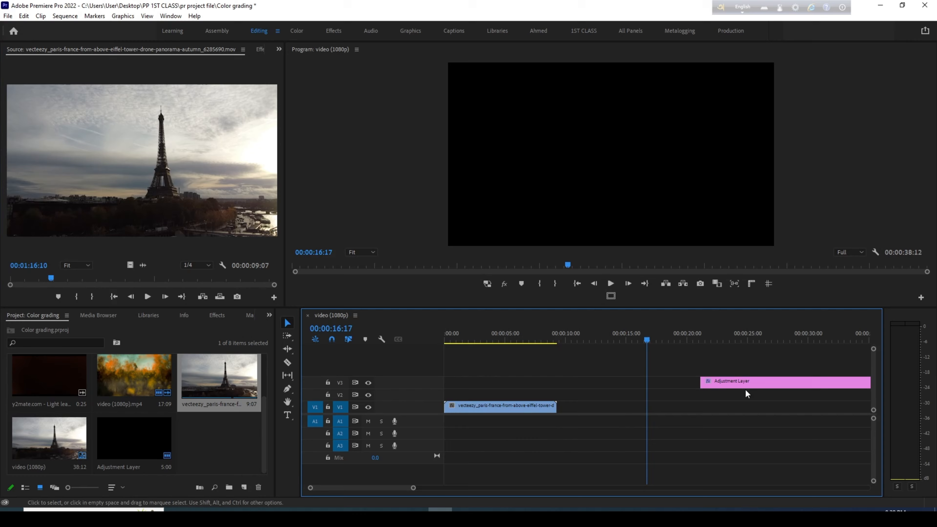
pyautogui.moveTo(747, 383); pyautogui.dragTo(481, 399)
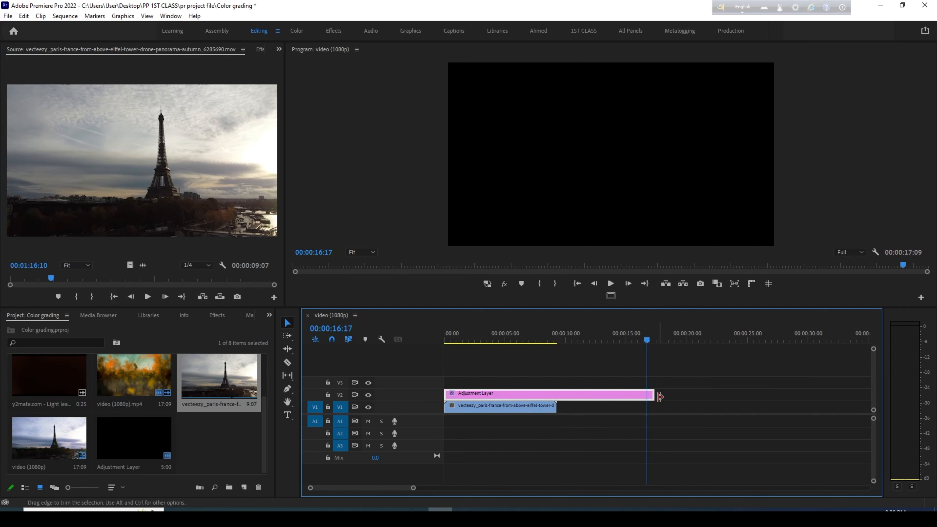
pyautogui.moveTo(656, 394); pyautogui.dragTo(556, 394)
# - Raise the shadow and highlight points of the adjustment layer's Master and Red curves while viewing the frame at 00:00:00:21
pyautogui.click(455, 337)
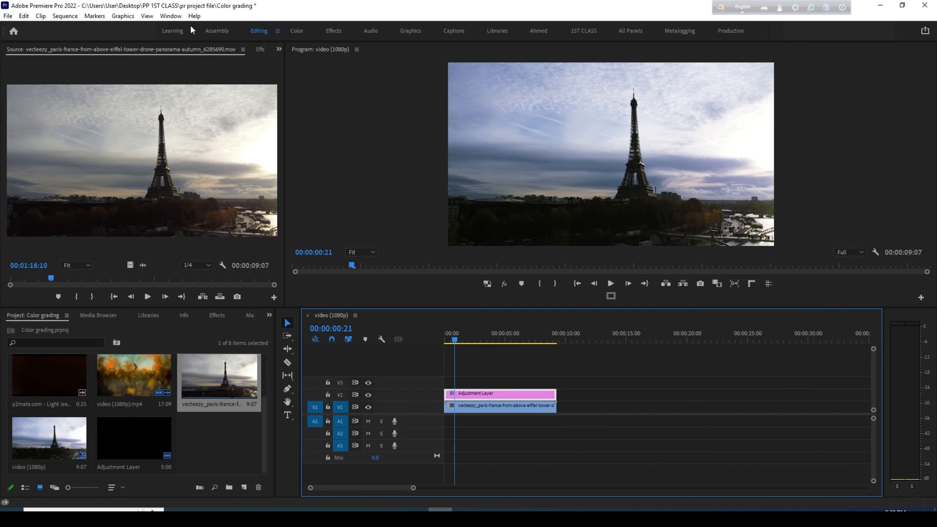
pyautogui.click(259, 49)
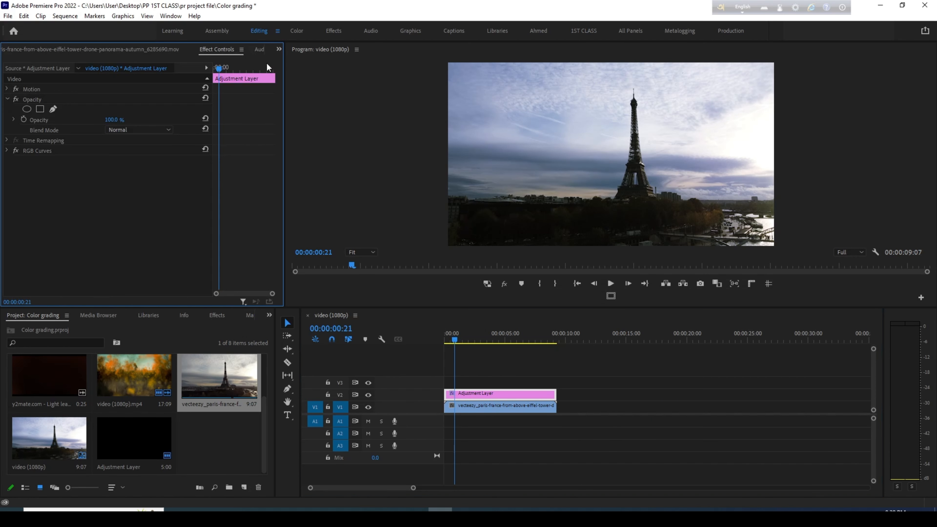
pyautogui.click(8, 151)
pyautogui.scroll(-2, 82, 229)
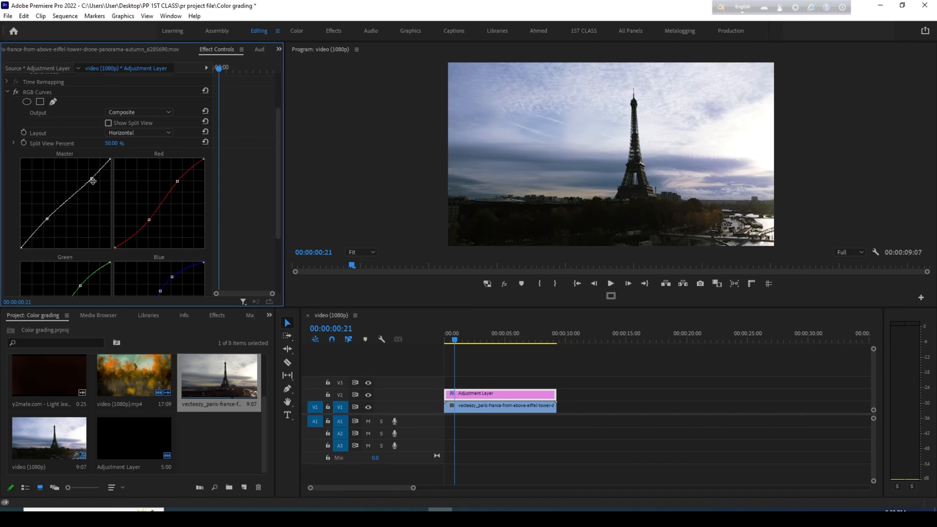
pyautogui.moveTo(45, 220); pyautogui.dragTo(52, 212)
pyautogui.moveTo(92, 178); pyautogui.dragTo(86, 178)
pyautogui.moveTo(177, 181); pyautogui.dragTo(171, 176)
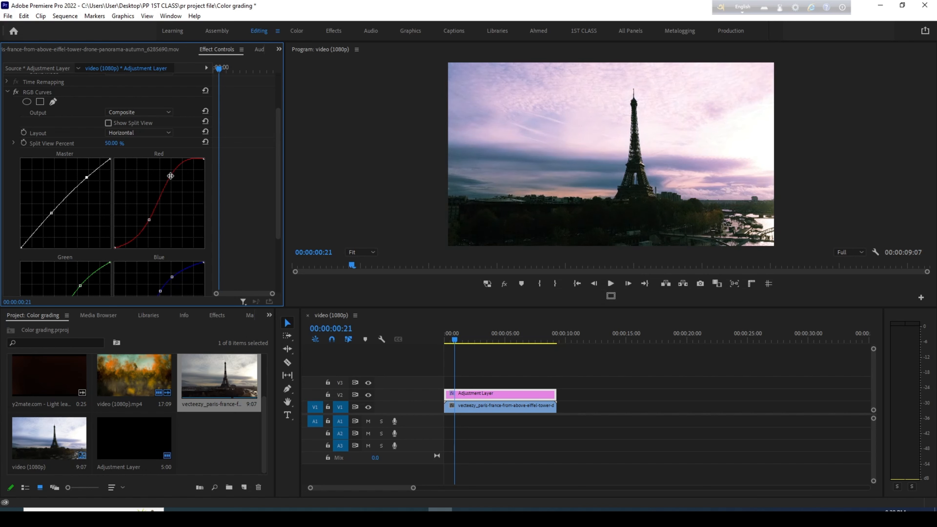
pyautogui.moveTo(149, 220); pyautogui.dragTo(141, 216)
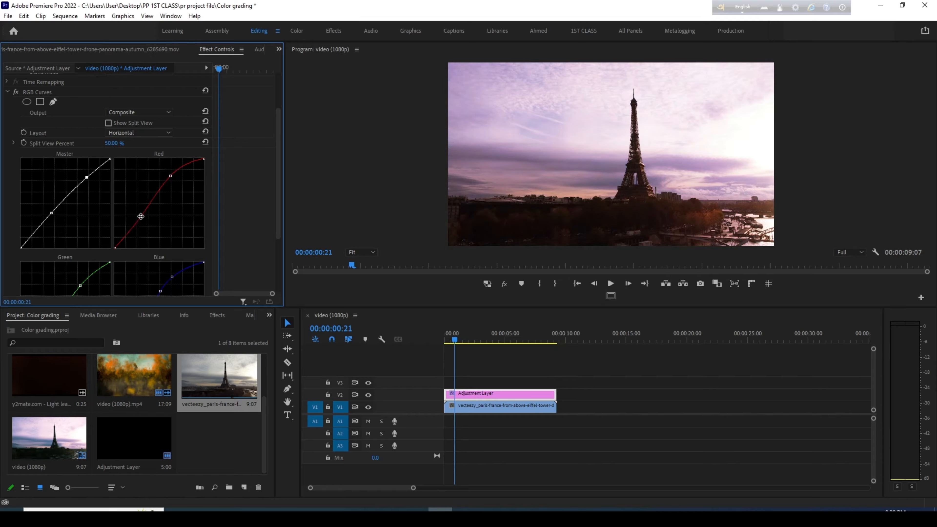